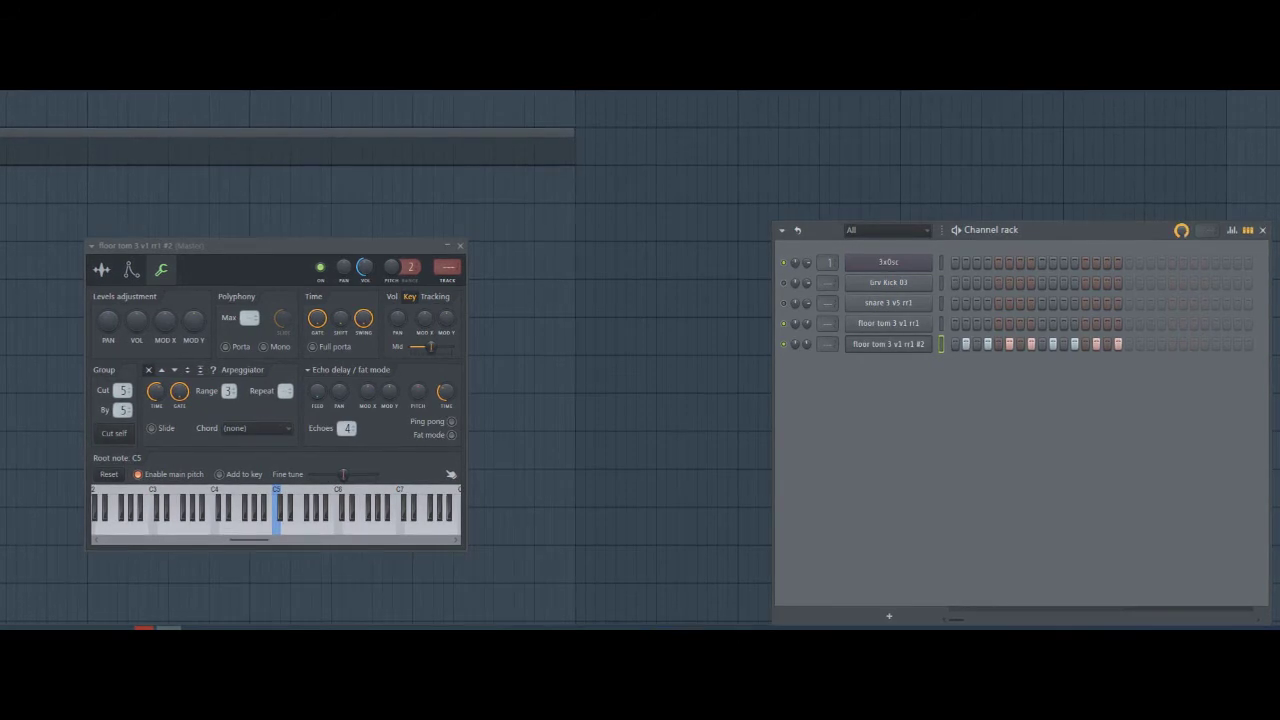
Step: Adjust the global swing and turn the floor tom 3 v1 rr1 #2 channel's swing mix down to zero
left_click_drag(1182, 233, 1182, 245)
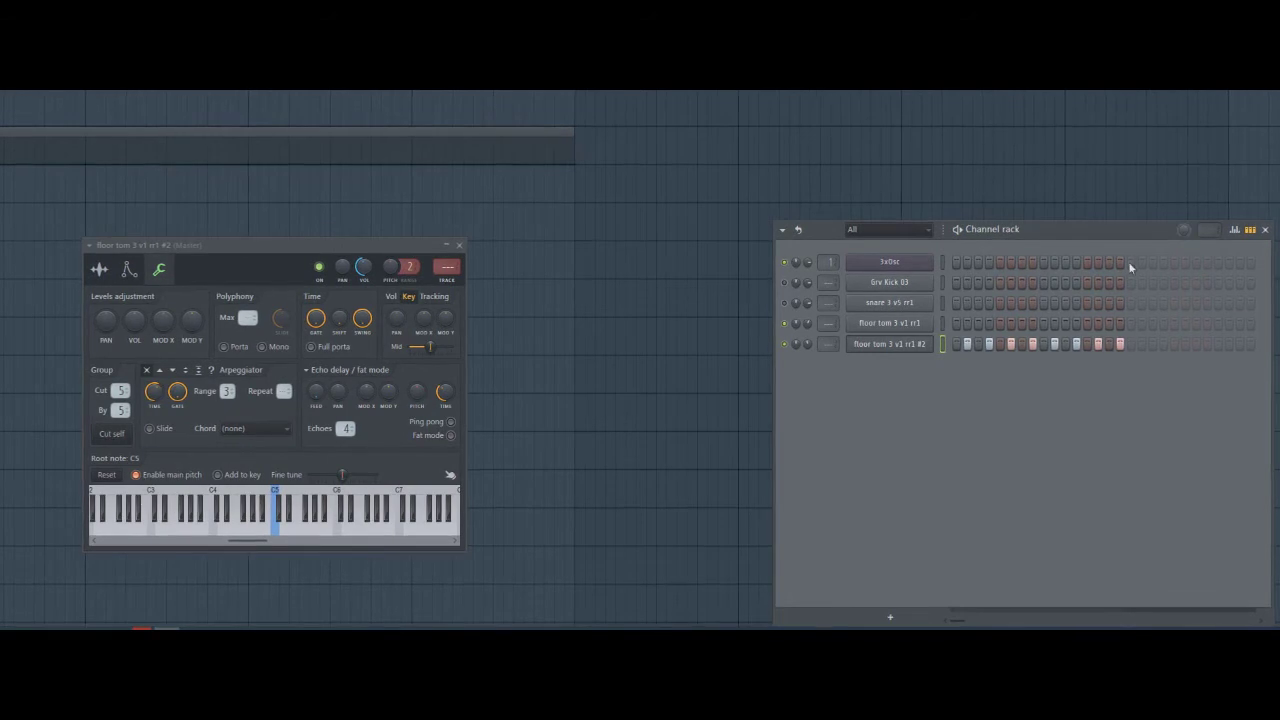
left_click_drag(292, 247, 197, 244)
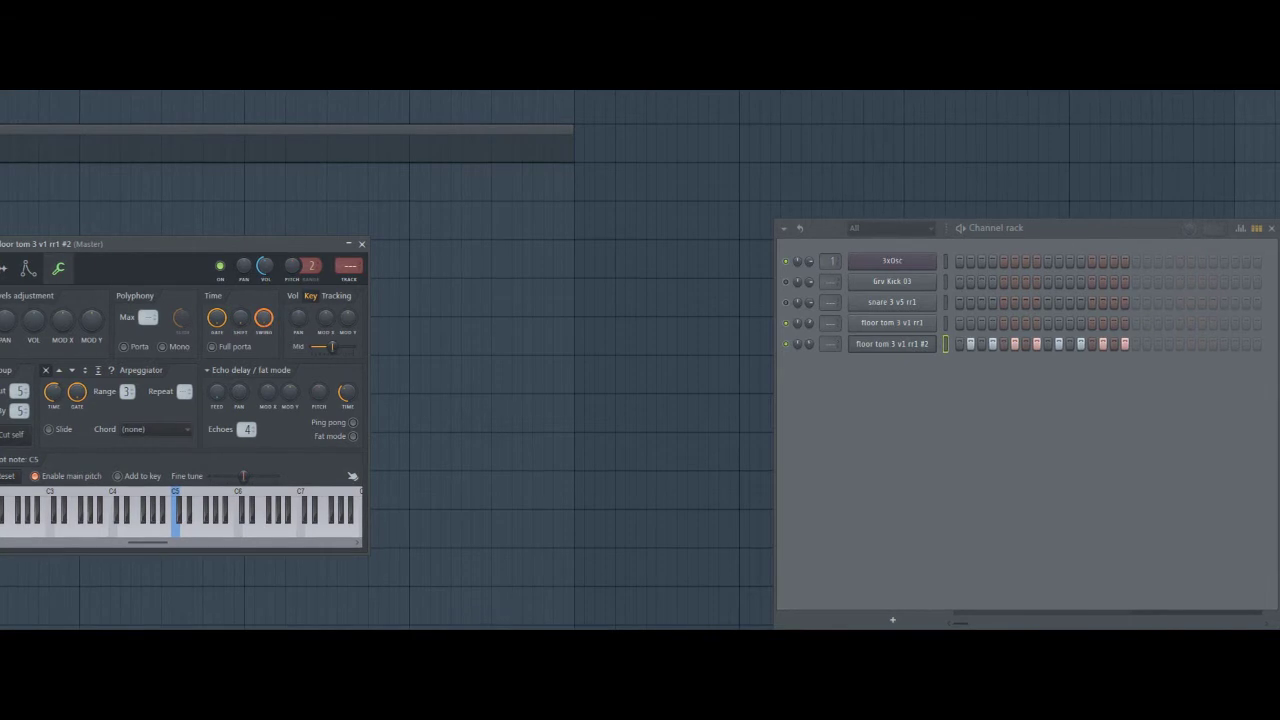
left_click_drag(262, 318, 262, 290)
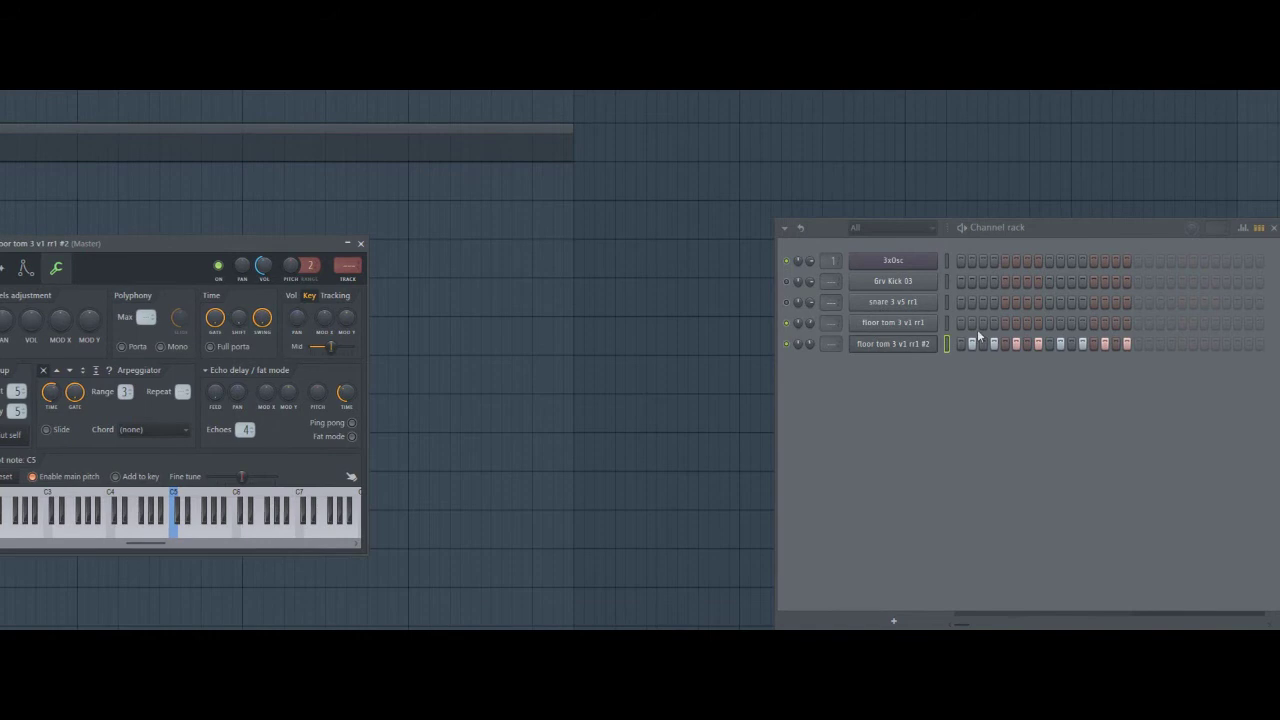
left_click(1192, 228)
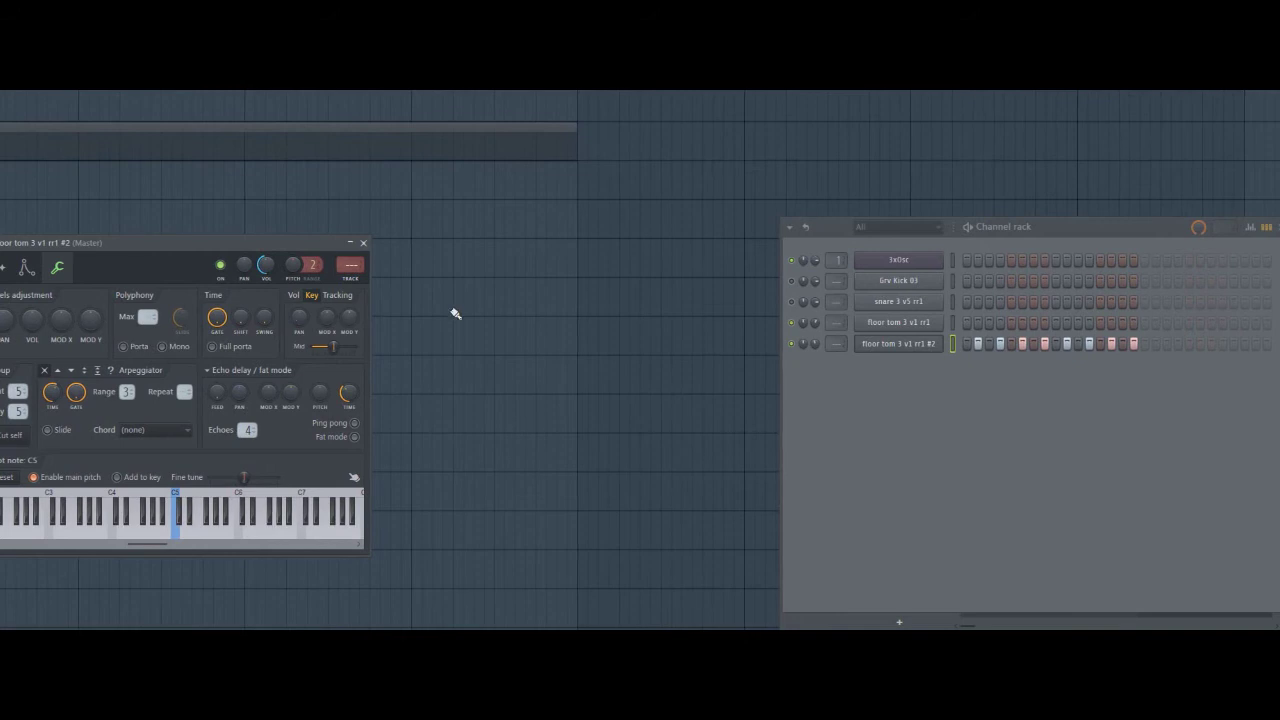
Step: Set the swing mix of all selected channels in the channel rack to 0%
left_click_drag(235, 243, 376, 221)
left_click(1169, 228)
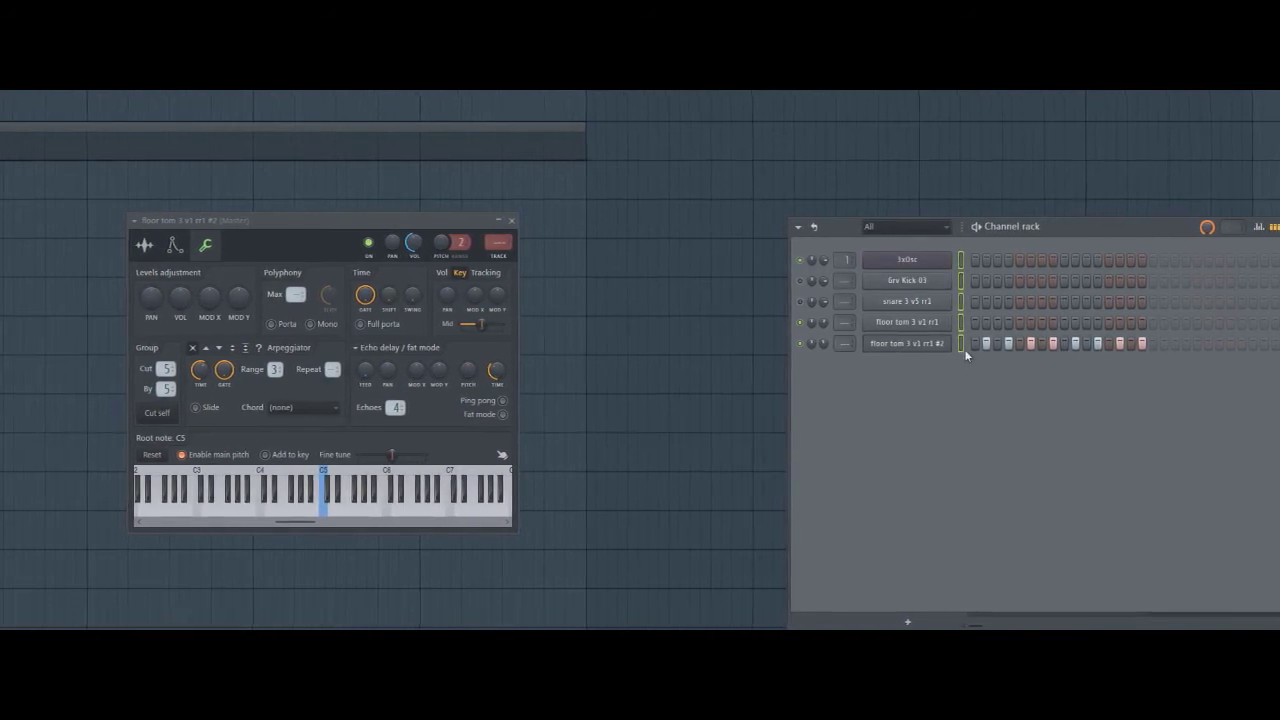
left_click(802, 228)
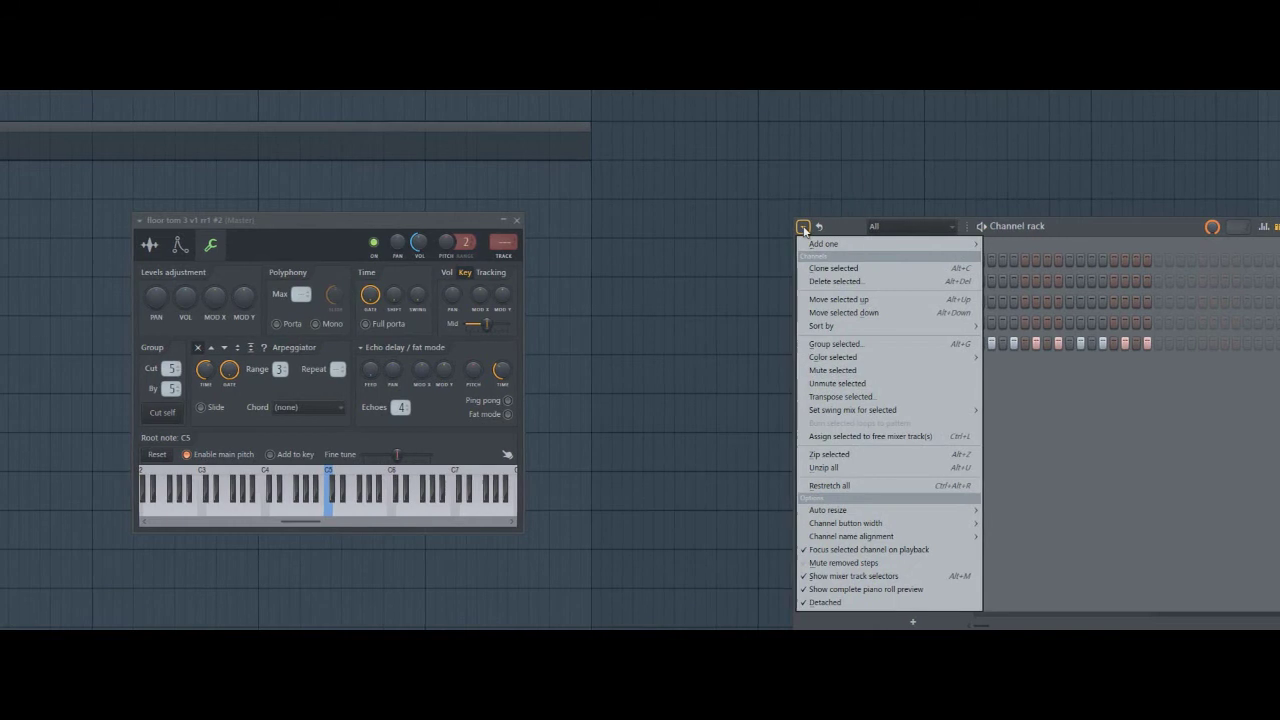
mouse_move(848, 411)
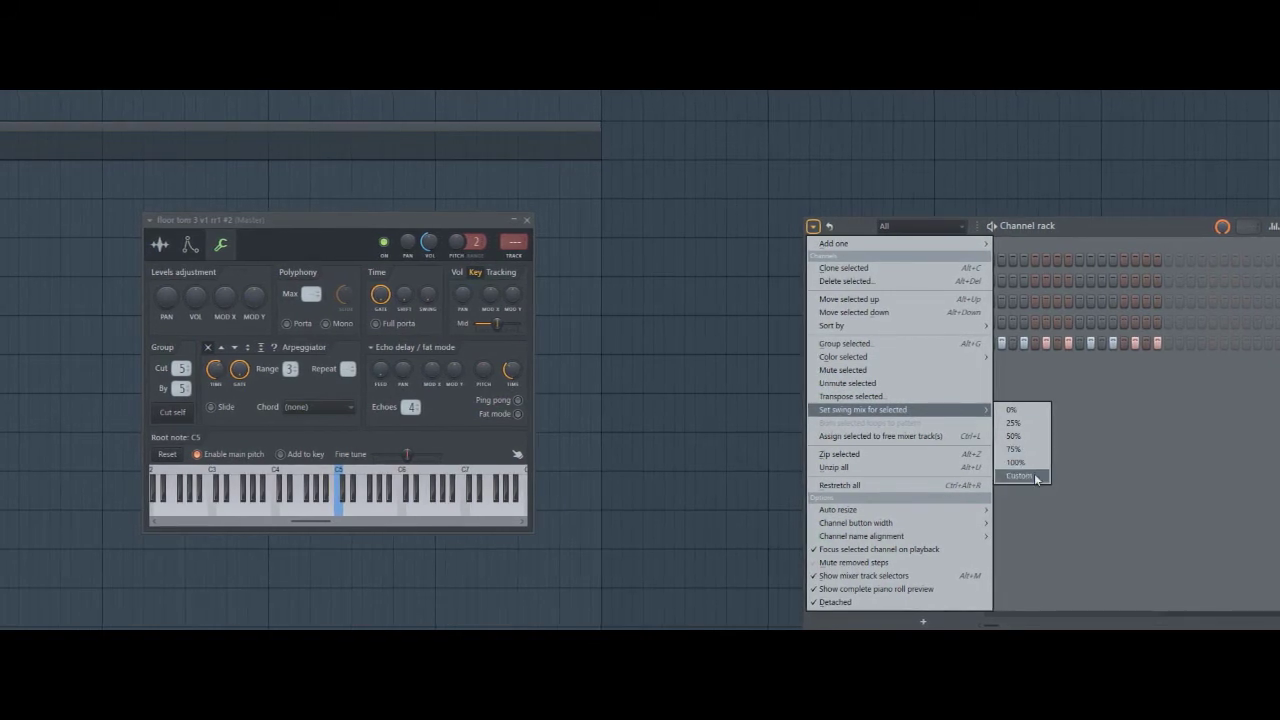
left_click(1016, 411)
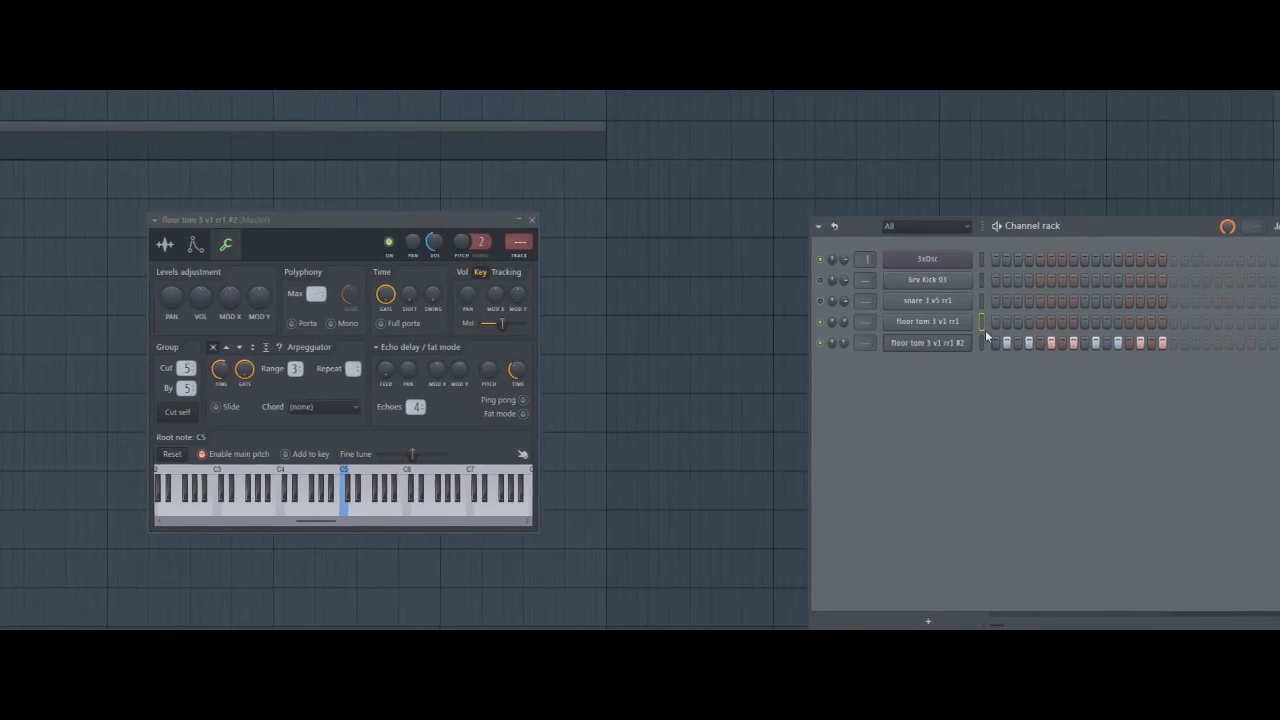
Step: Bring up the floor tom 3 v1 rr1 #2 channel settings and reposition their window beside the channel rack
left_click(960, 264)
left_click(961, 346)
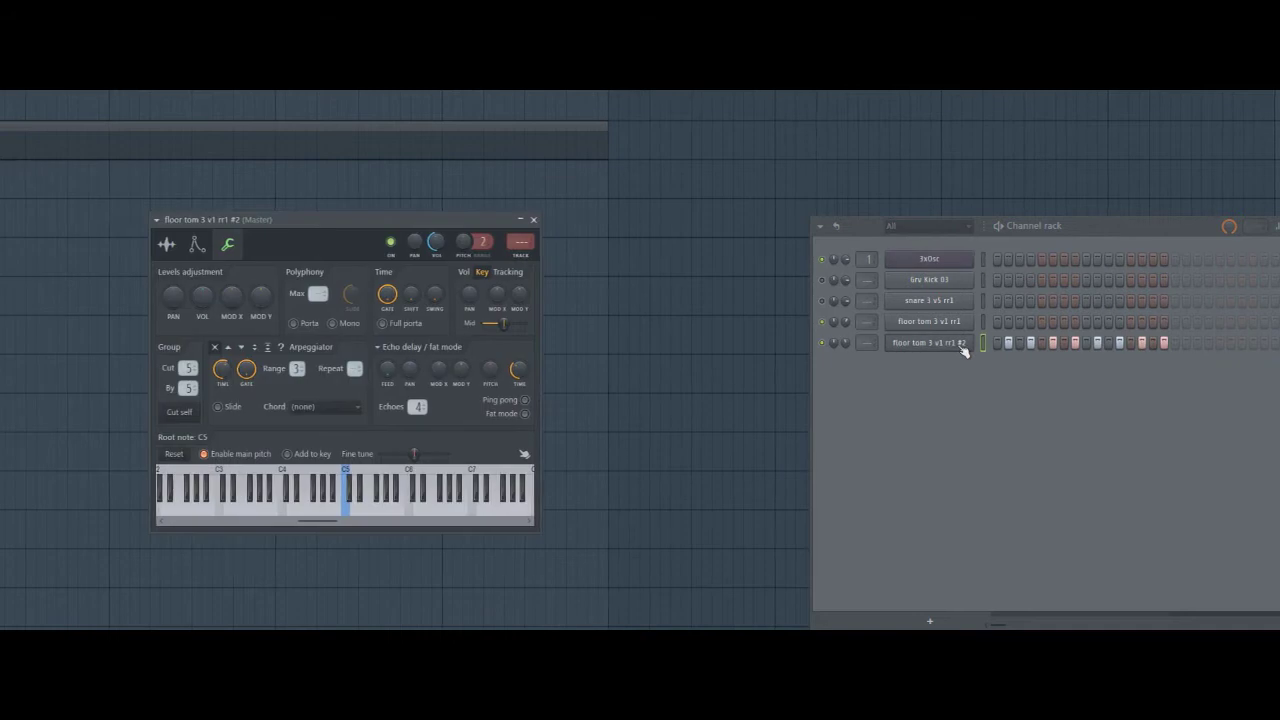
left_click_drag(435, 294, 499, 305)
left_click_drag(361, 220, 342, 247)
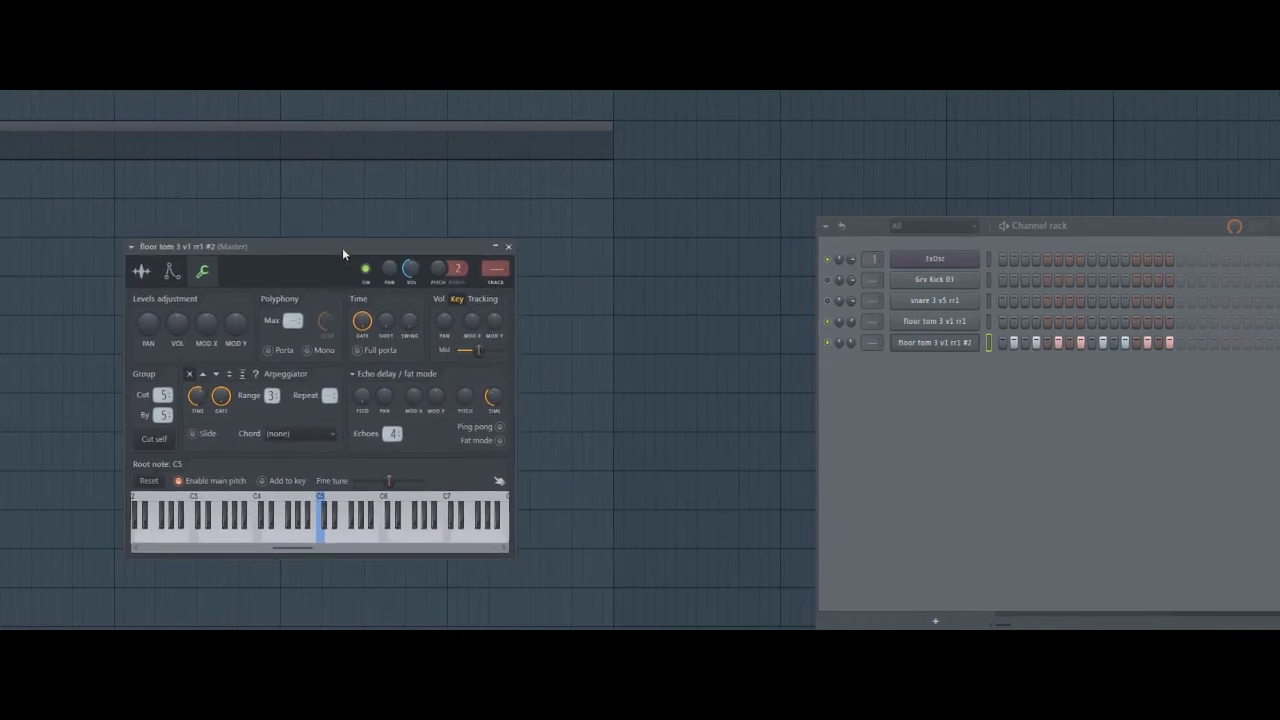
left_click(1021, 343)
left_click(1022, 343)
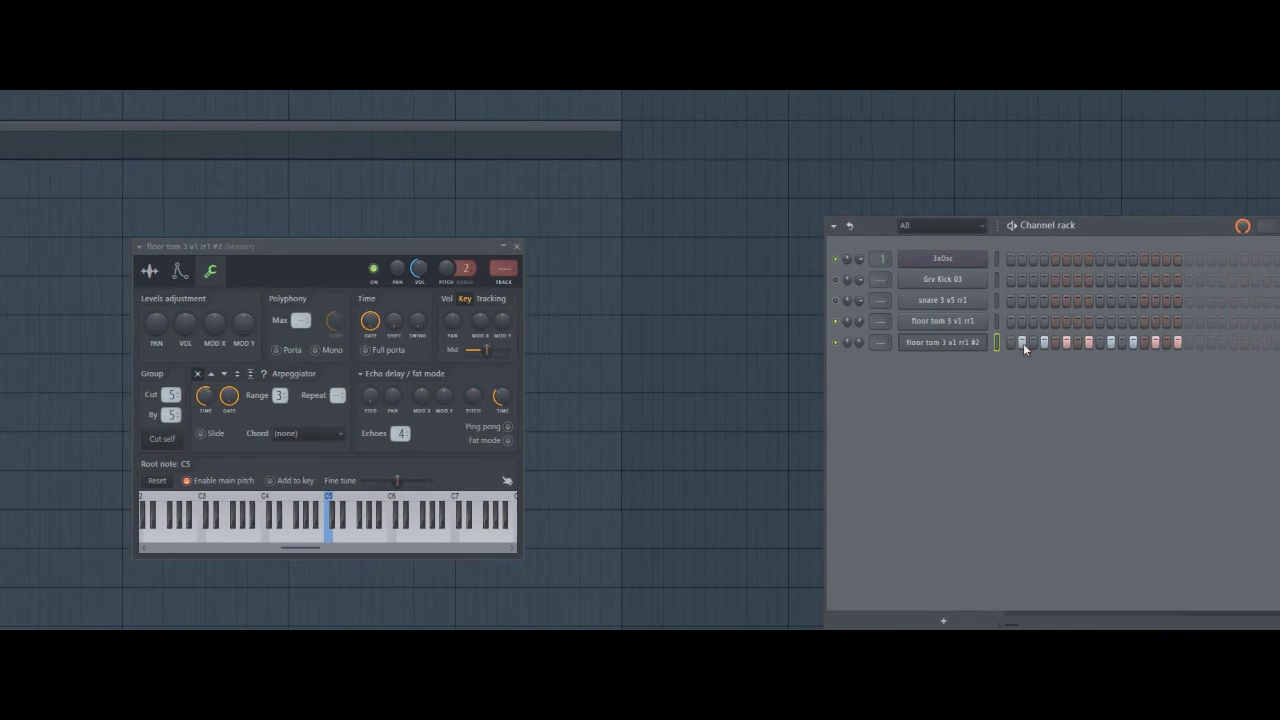
left_click(1067, 342)
left_click(1070, 343)
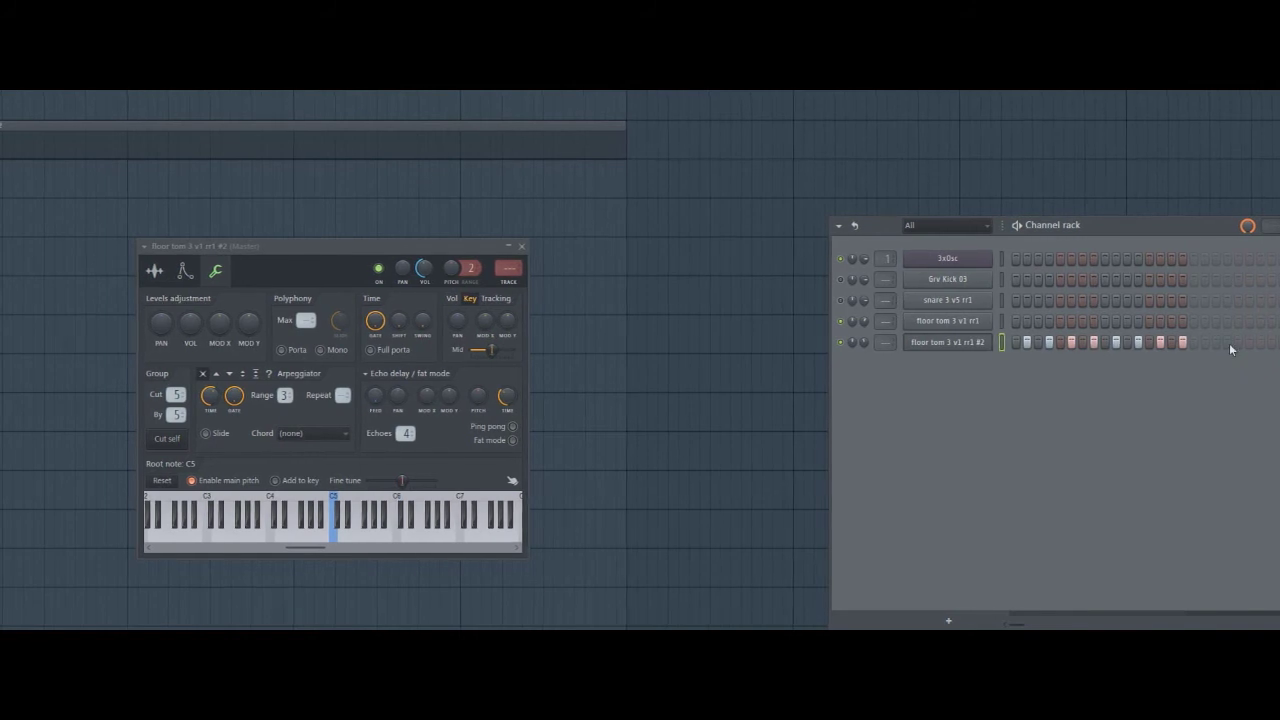
Step: Fill every second step of the floor tom 3 v1 rr1 channel and mute the floor tom 3 v1 rr1 #2 channel
right_click(996, 325)
left_click(1145, 366)
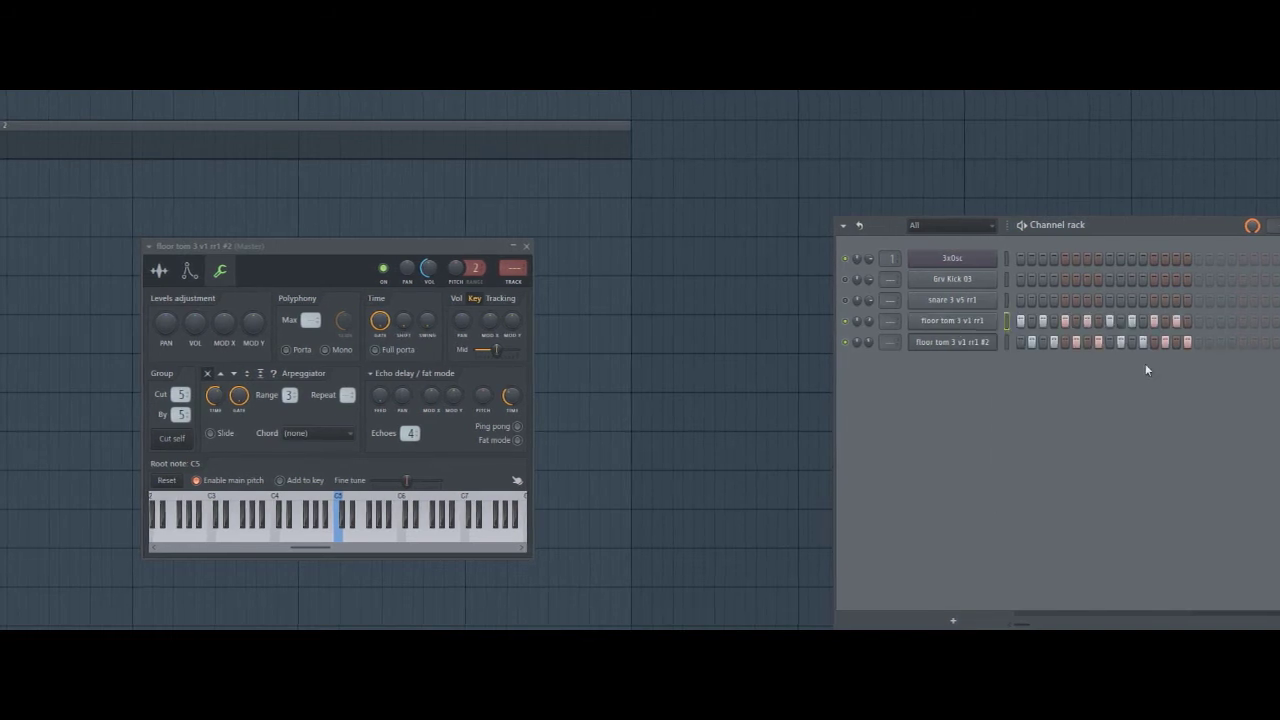
left_click(846, 342)
left_click(1004, 325)
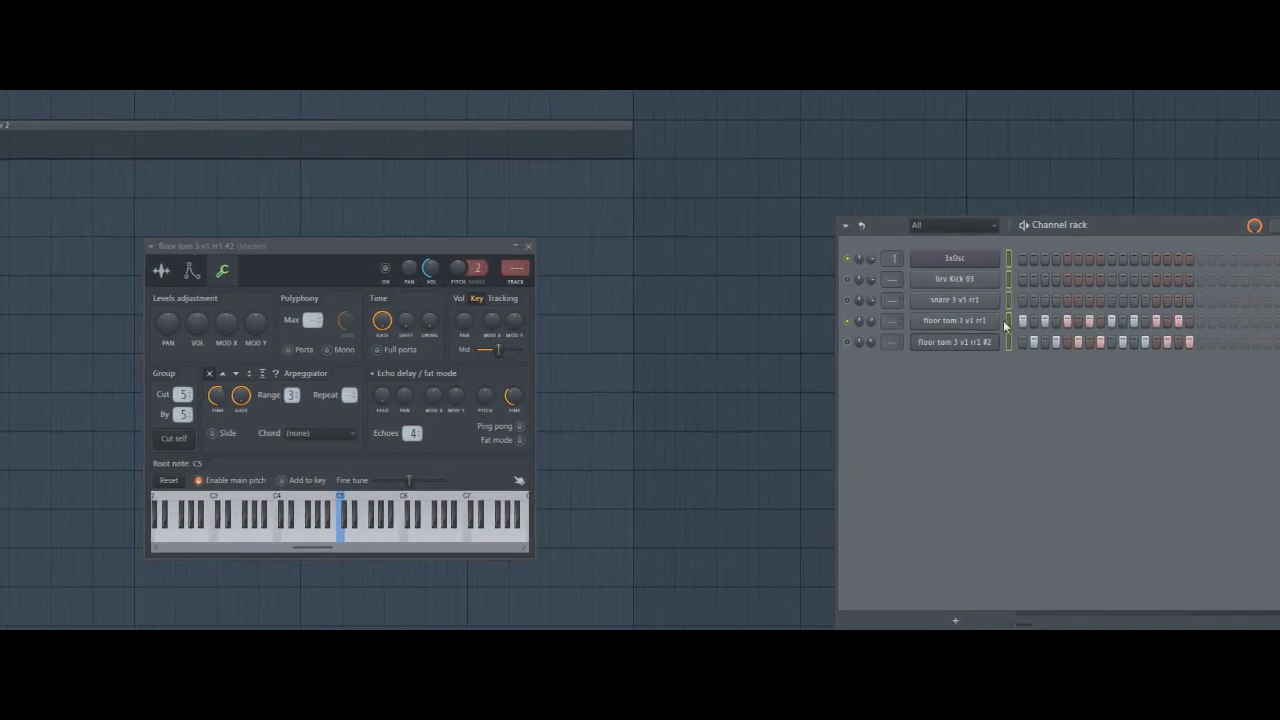
left_click(1005, 326)
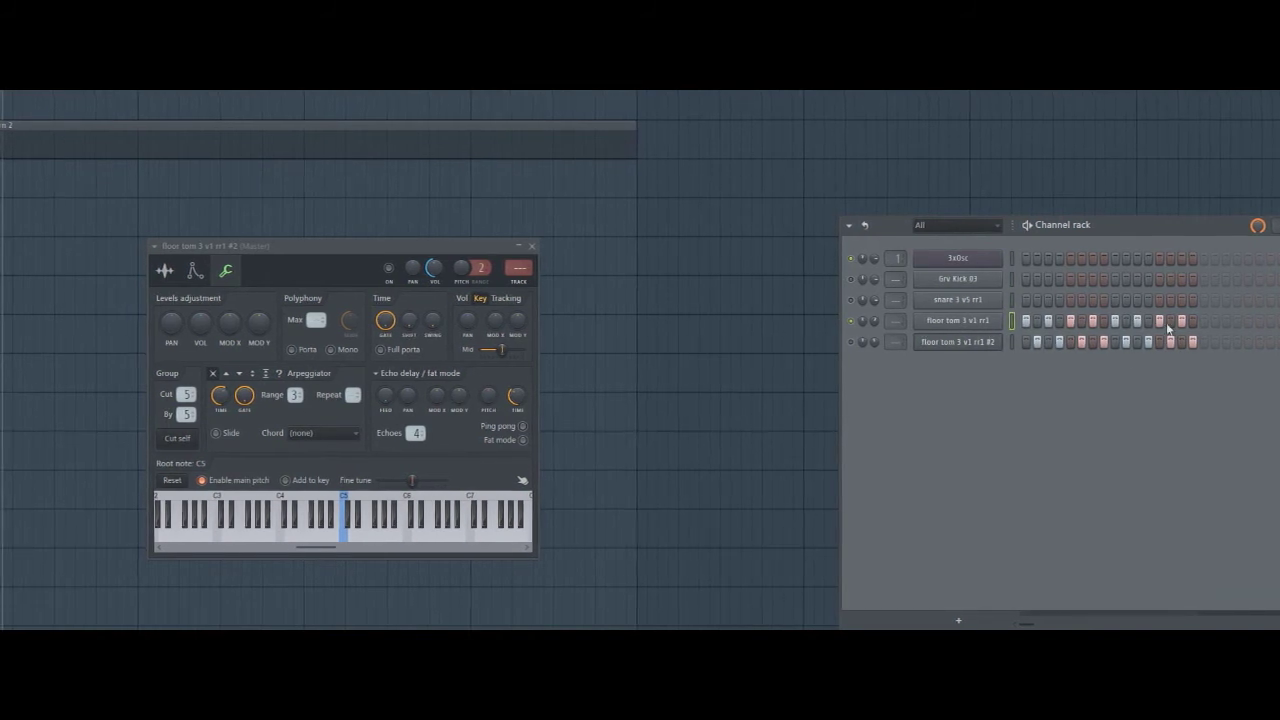
Step: Clear all steps from the floor tom 3 v1 rr1 channel and reselect the floor tom 3 v1 rr1 #2 channel
left_click_drag(1192, 321, 1022, 328)
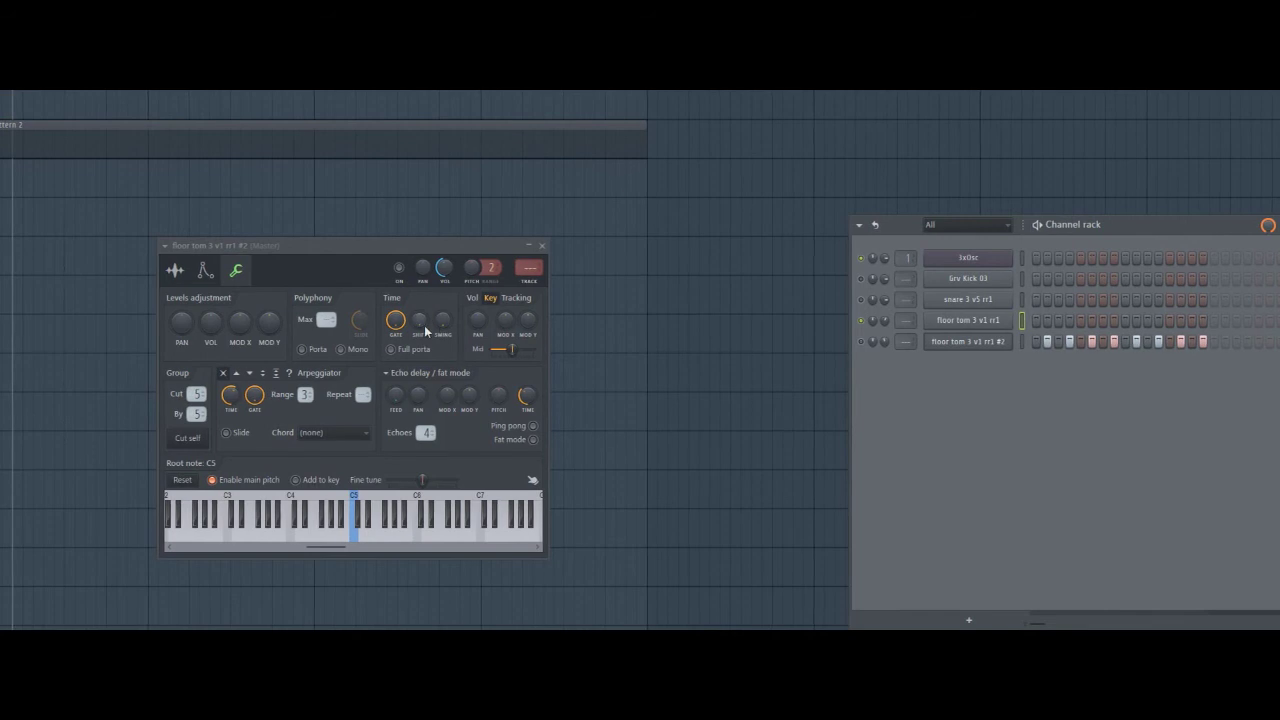
mouse_move(446, 326)
left_mouse_down()
mouse_move(446, 265)
mouse_move(446, 328)
left_mouse_up()
left_click(978, 342)
left_click(978, 342)
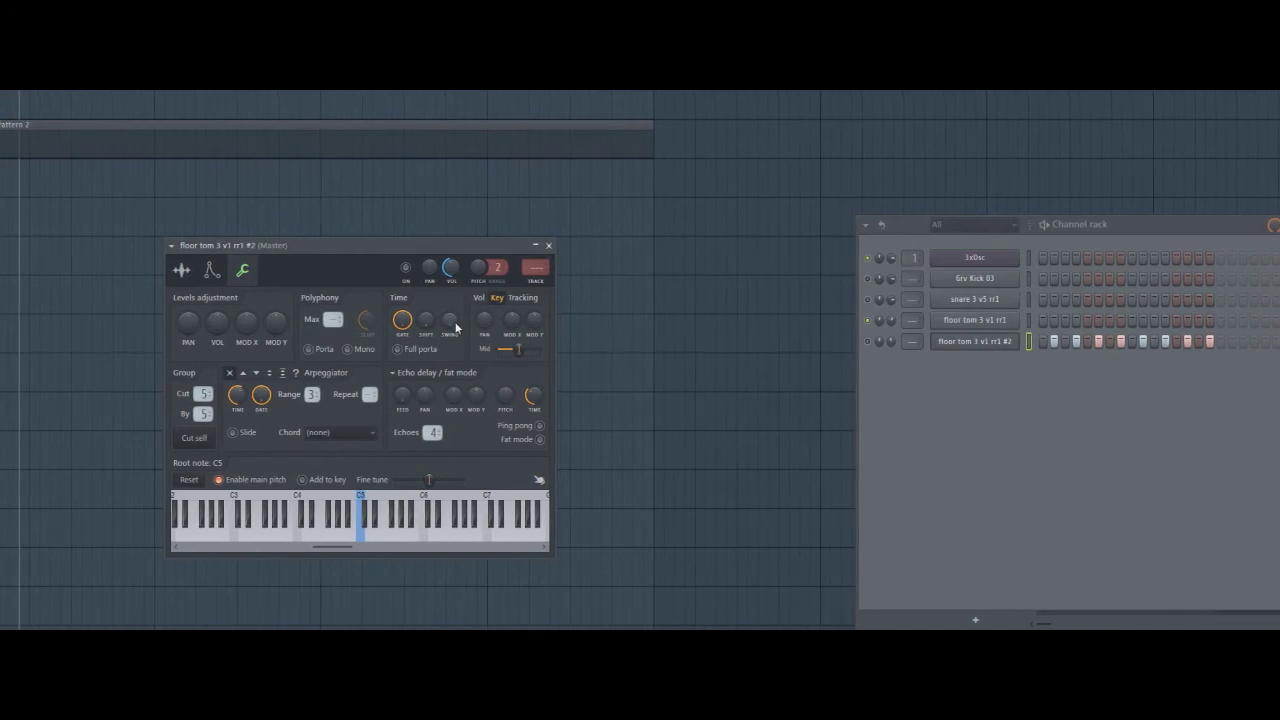
Step: Play the pattern with the floor tom 3 v1 rr1 #2 channel unmuted and its swing mix turned up to maximum
left_click_drag(453, 324, 453, 304)
key("space")
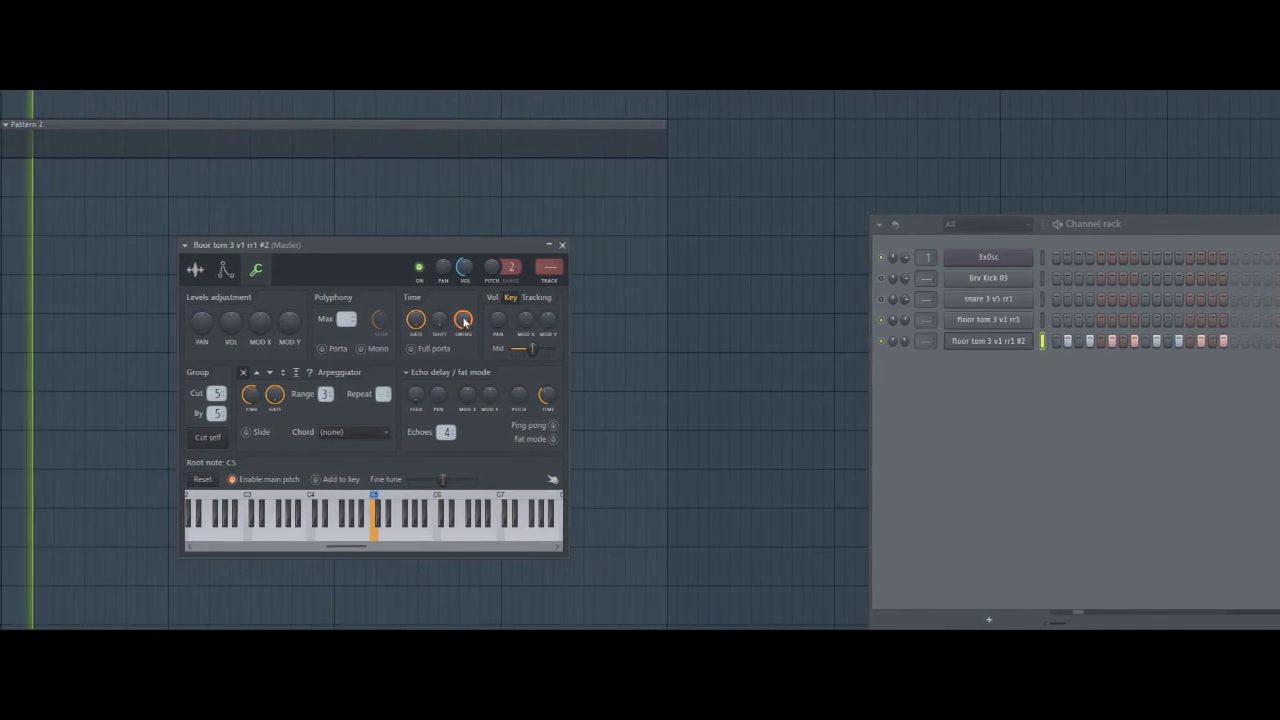
key("space")
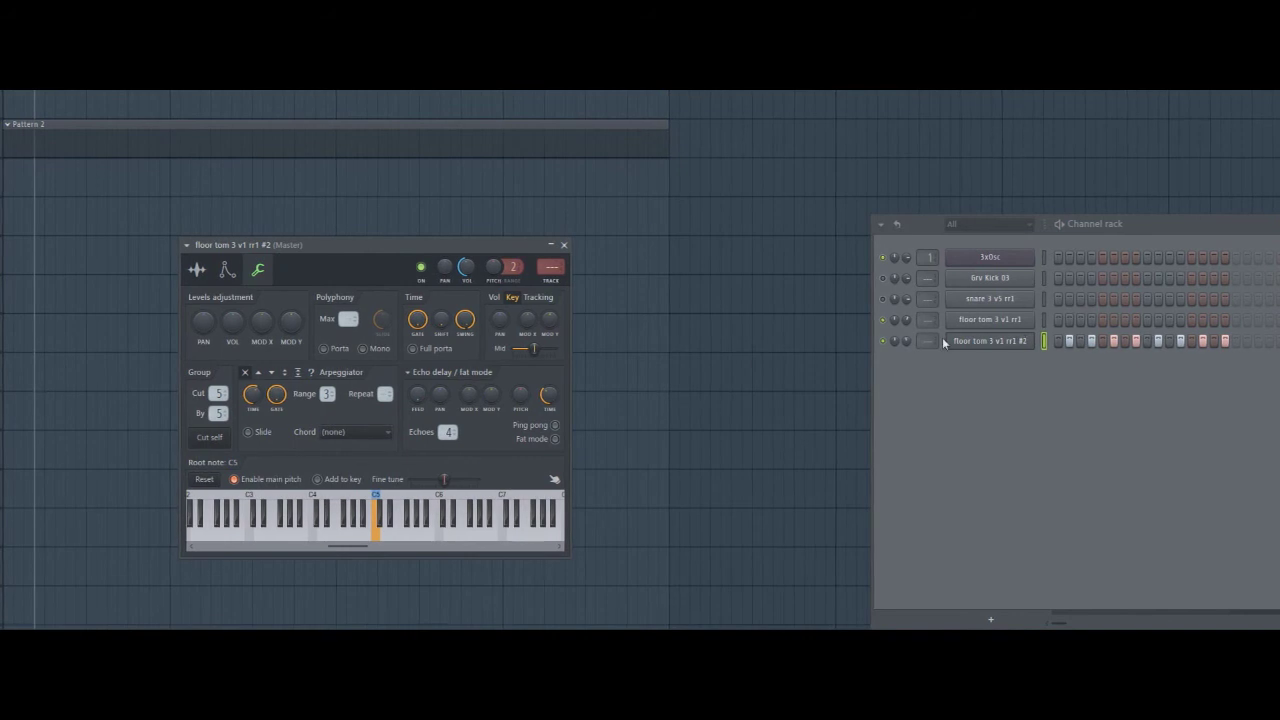
Step: Fill all 16 steps of the floor tom 3 v1 rr1 #2 channel and raise its swing mix from zero during playback
left_click_drag(485, 246, 309, 310)
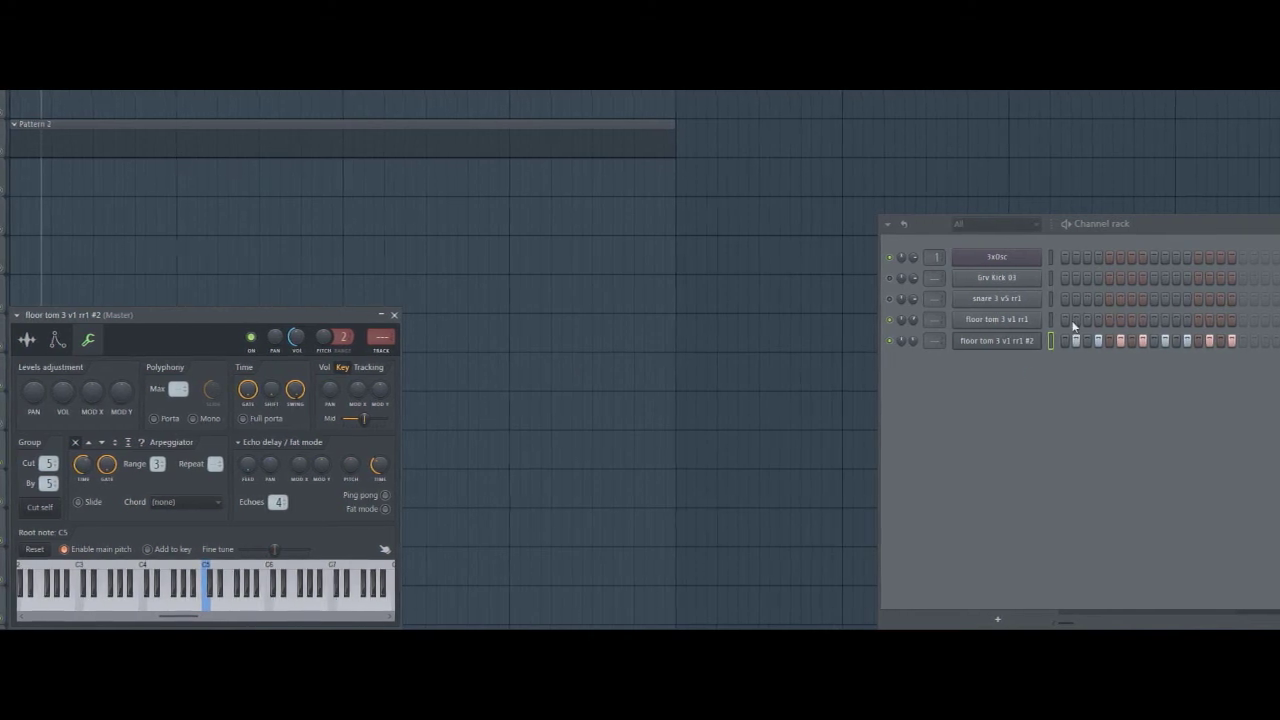
left_click_drag(1231, 342, 1068, 343)
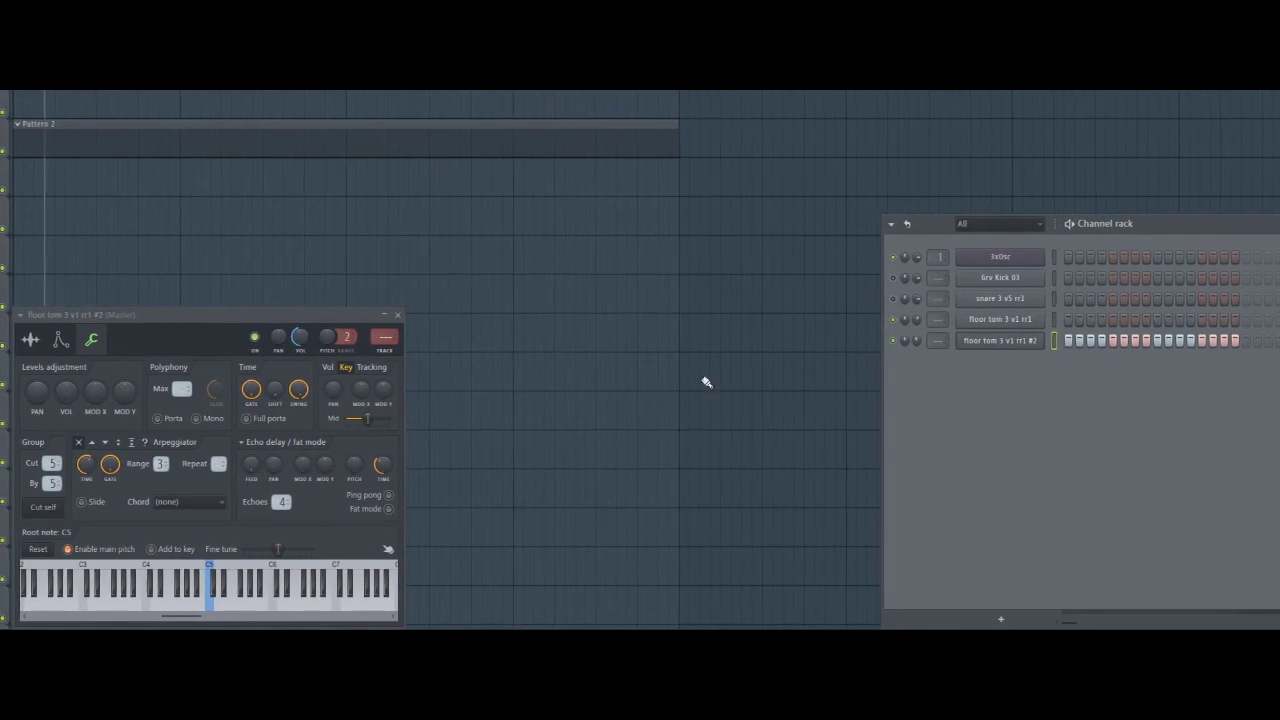
key("space")
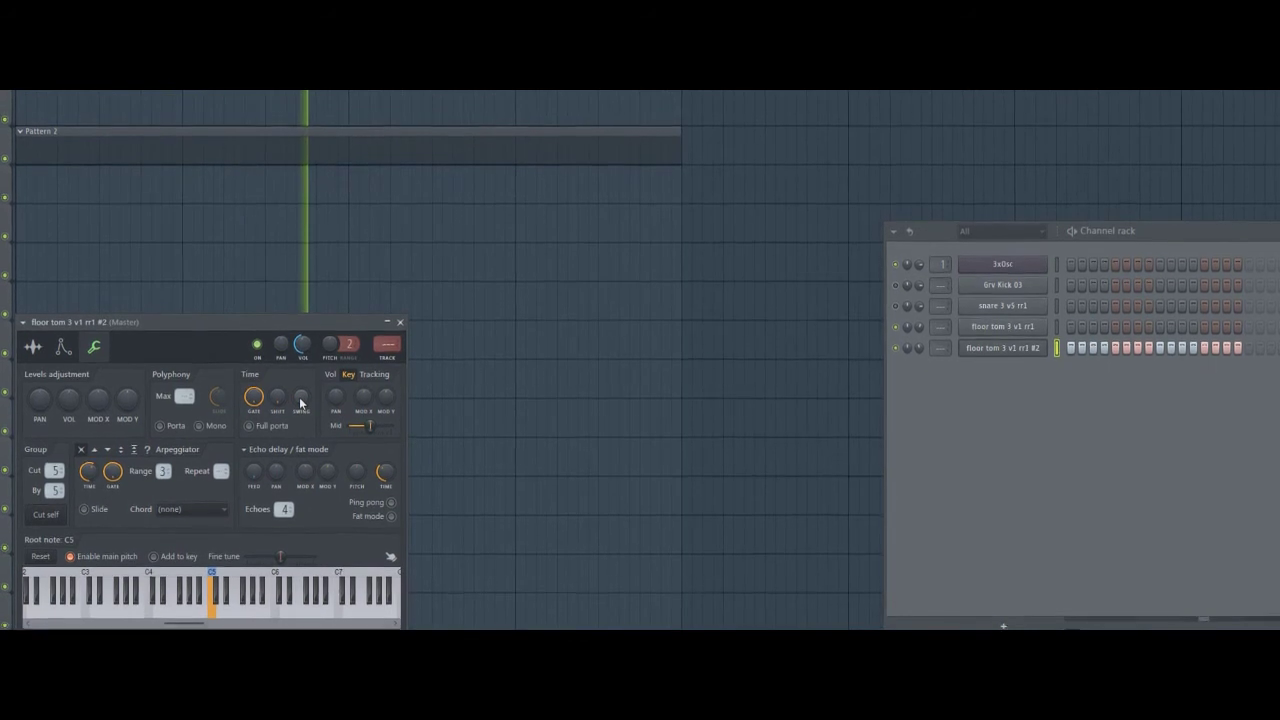
left_click_drag(301, 404, 301, 295)
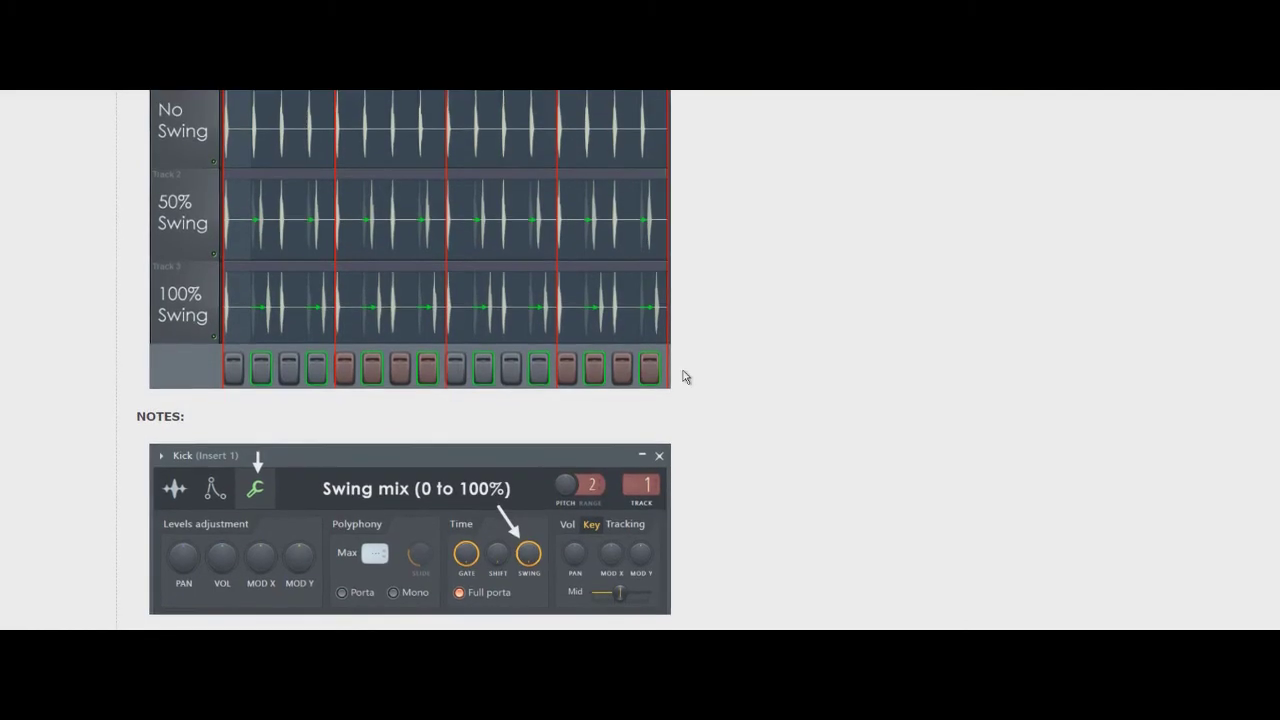
Step: Switch to the online manual page about swing in the web browser and copy its address
scroll(683, 372, "up", 4)
scroll(677, 384, "down", 3)
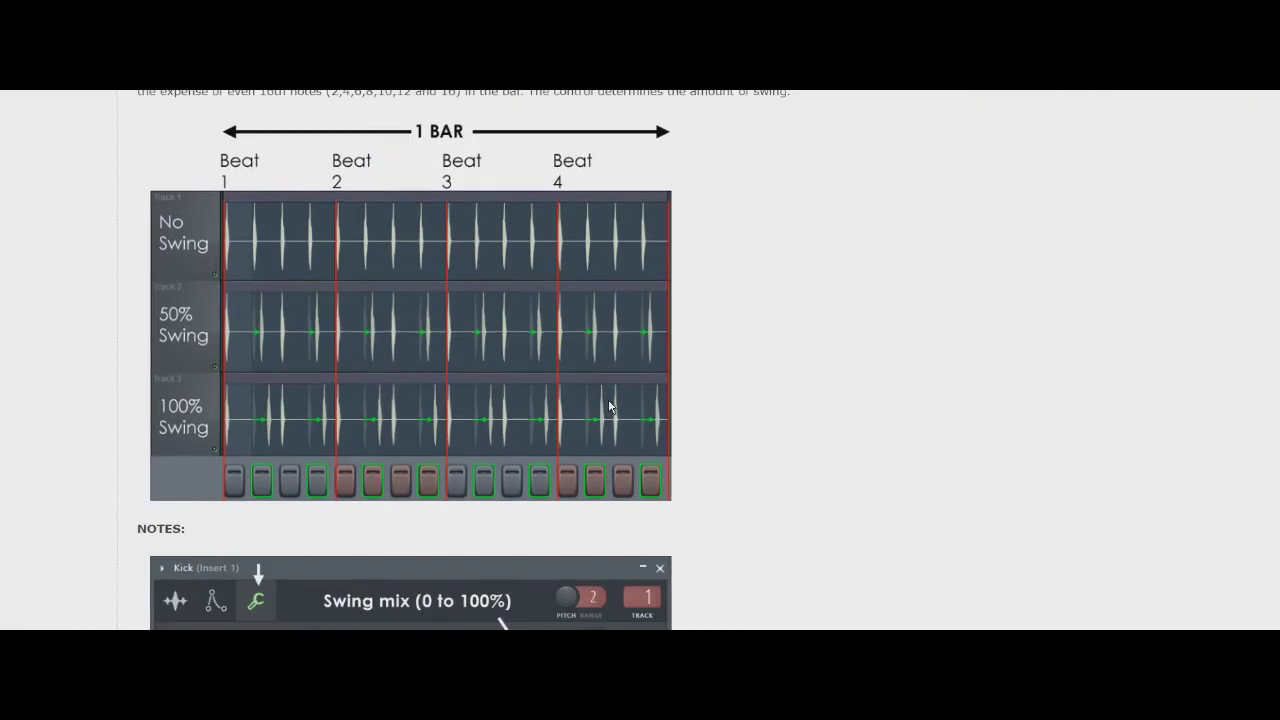
right_click(269, 52)
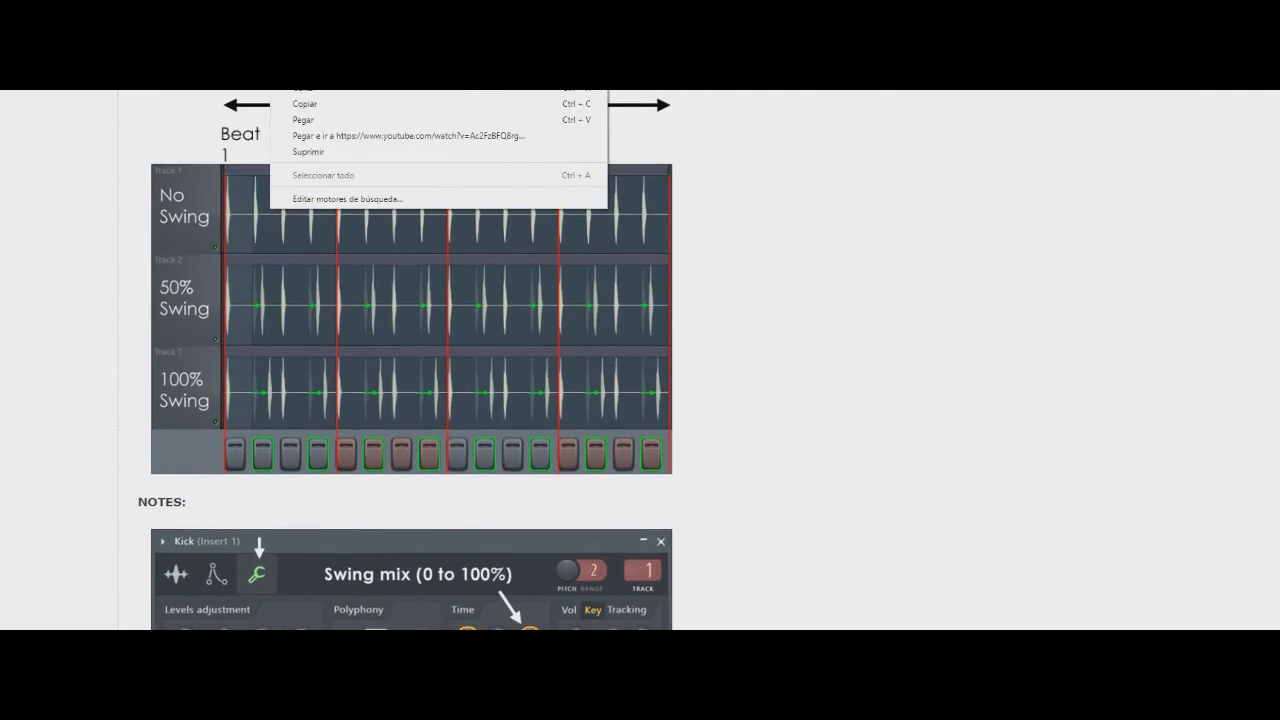
left_click(344, 109)
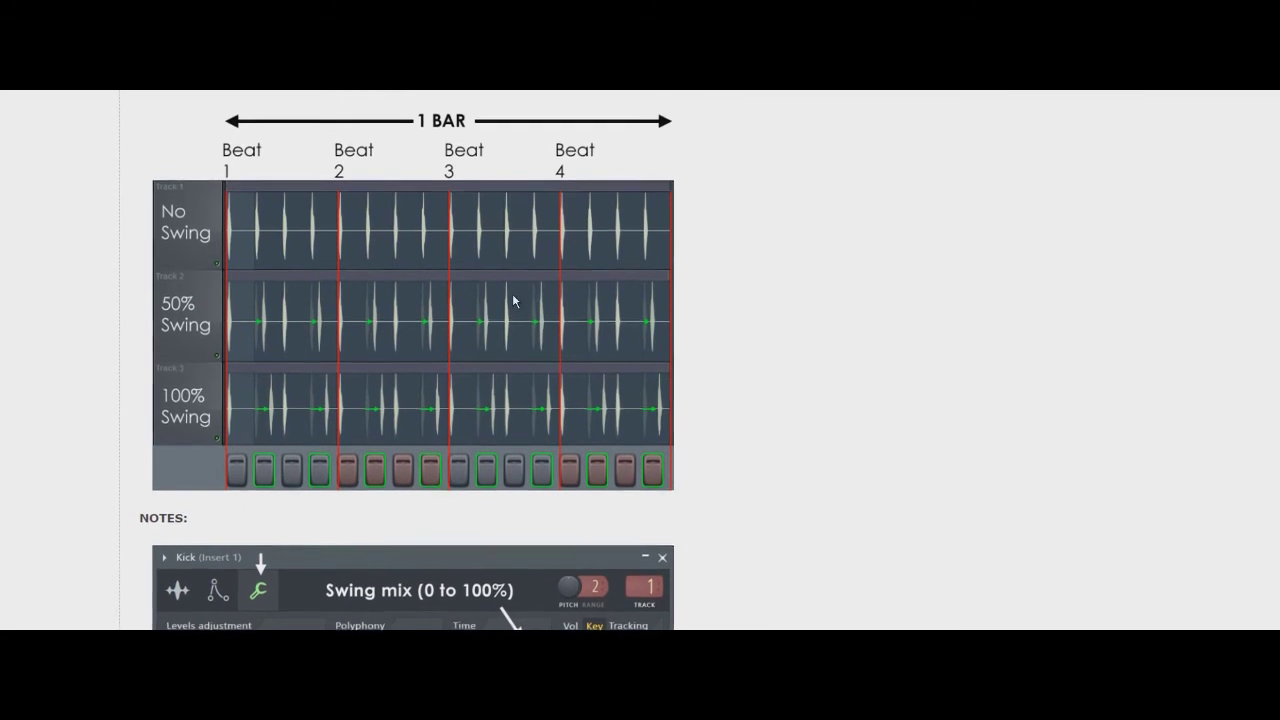
Step: Examine the Global Swing section of the manual and its diagram comparing no swing, 50% swing and 100% swing
scroll(331, 411, "down", 2)
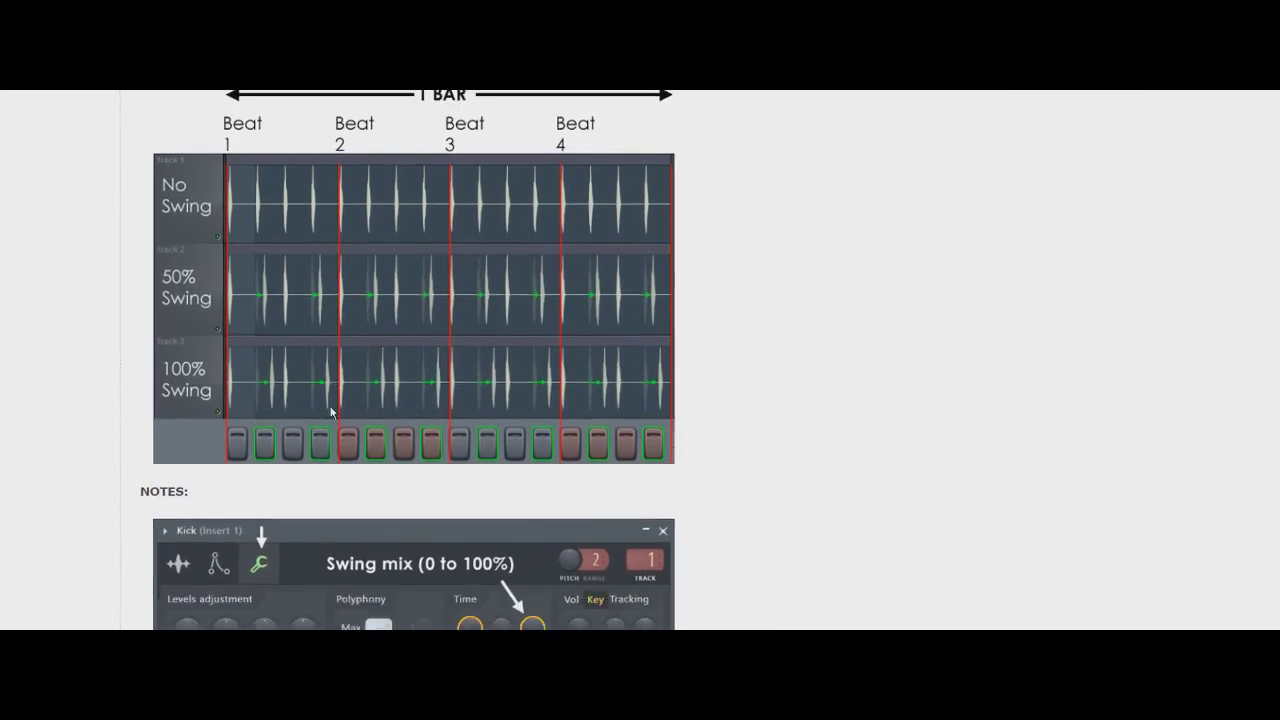
scroll(710, 518, "up", 6)
scroll(712, 467, "down", 4)
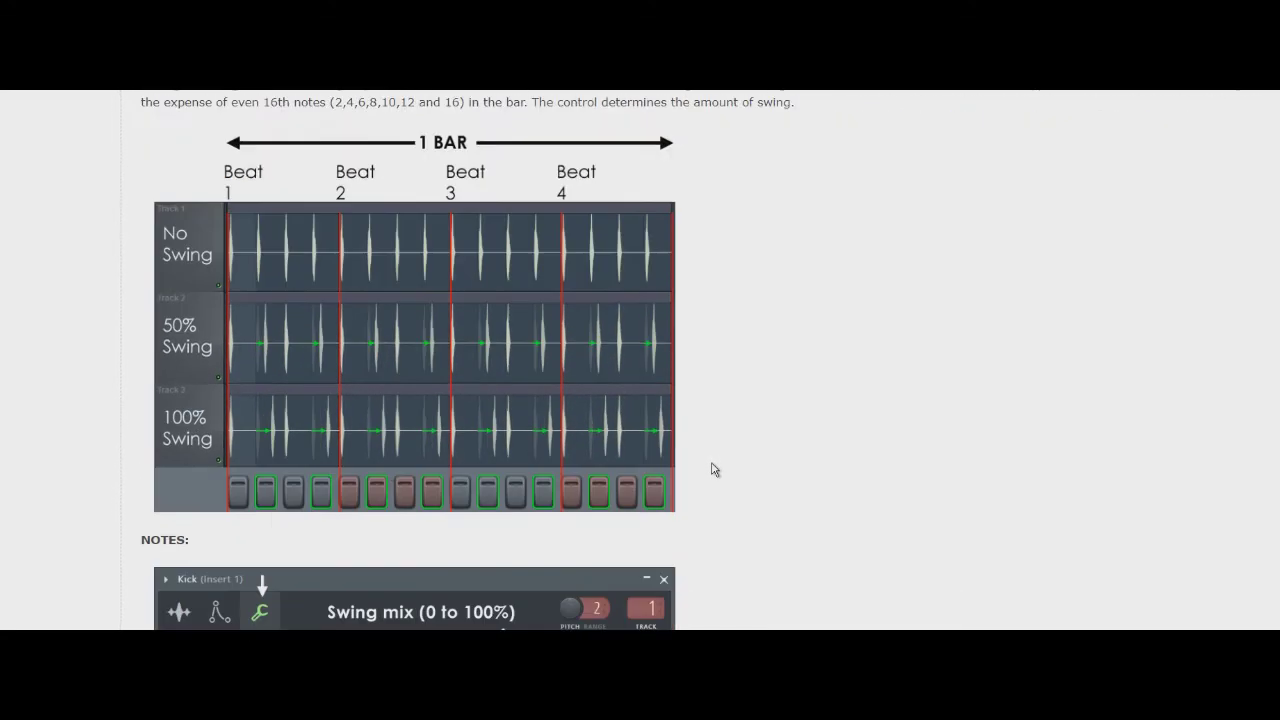
scroll(660, 475, "down", 1)
scroll(658, 473, "up", 3)
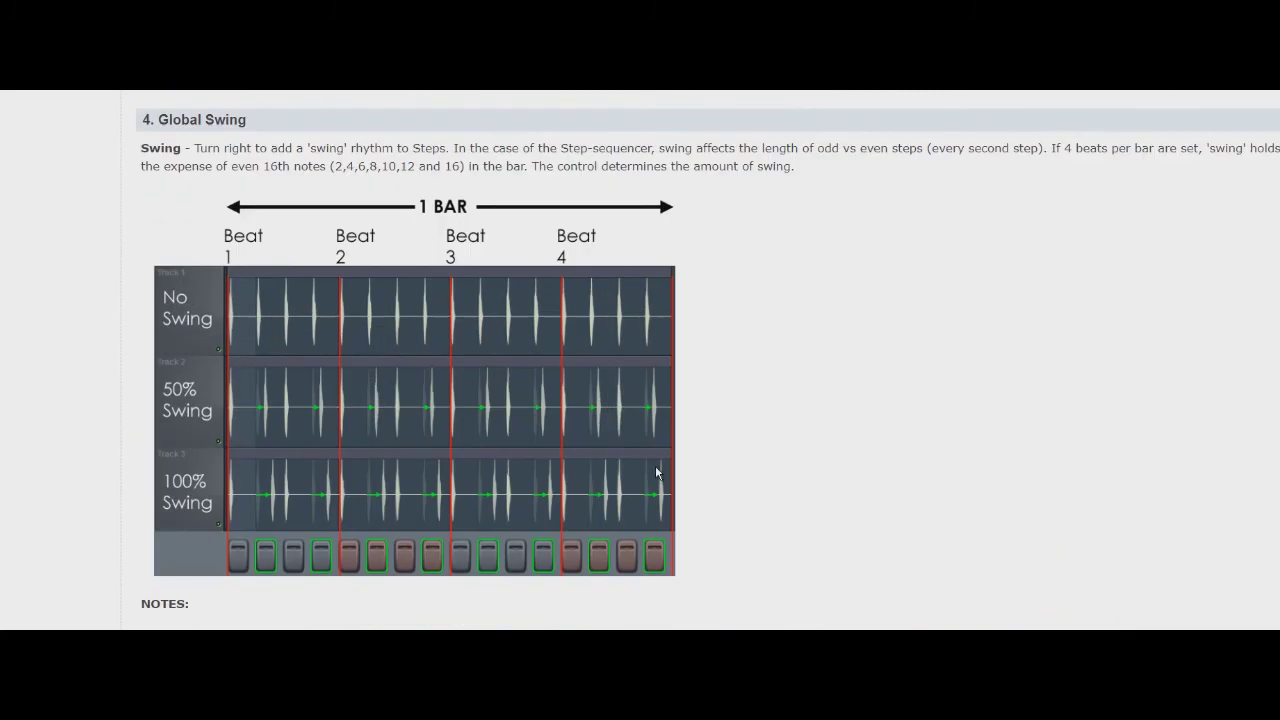
scroll(530, 397, "down", 2)
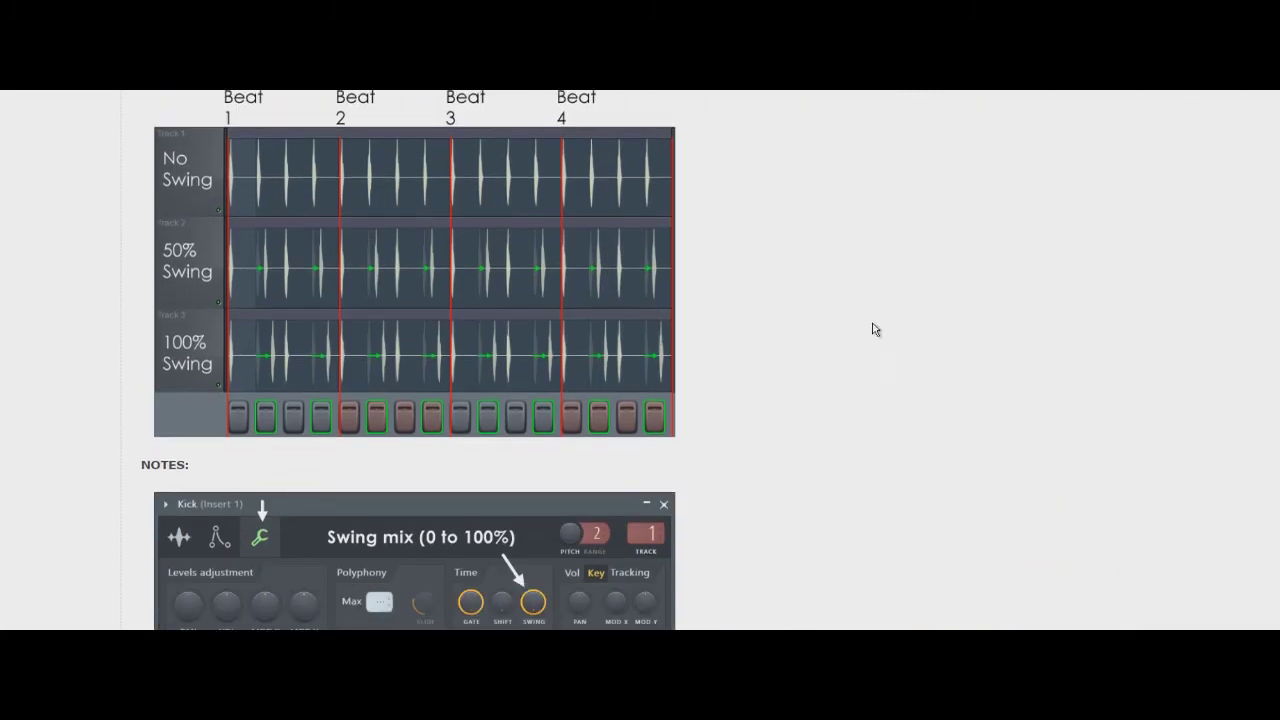
scroll(800, 294, "up", 3)
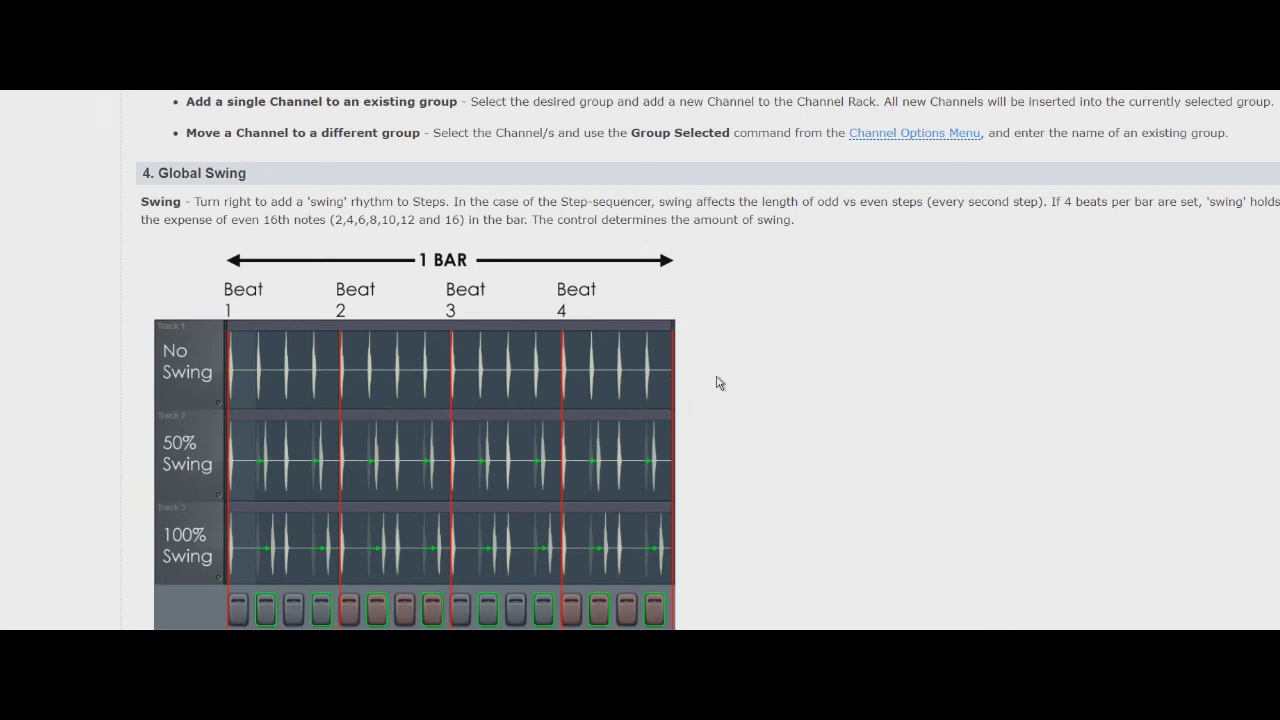
scroll(615, 342, "down", 4)
scroll(626, 350, "up", 5)
scroll(628, 357, "down", 2)
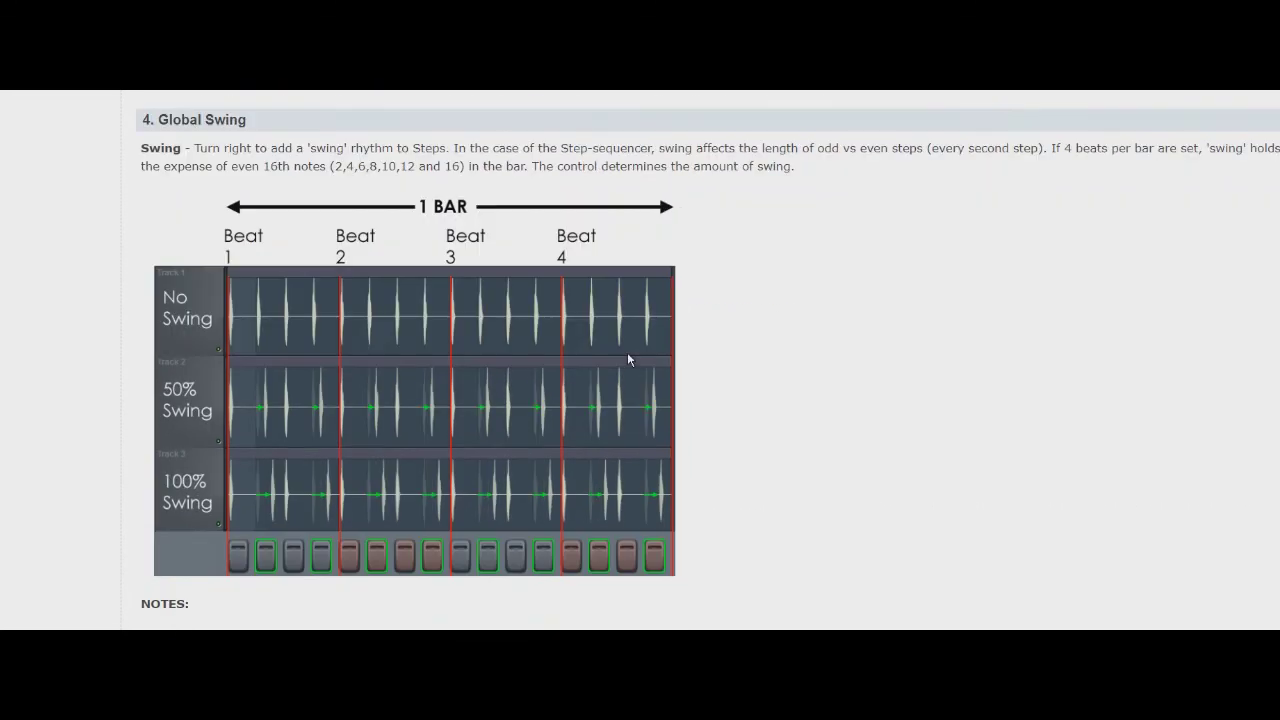
scroll(628, 358, "down", 1)
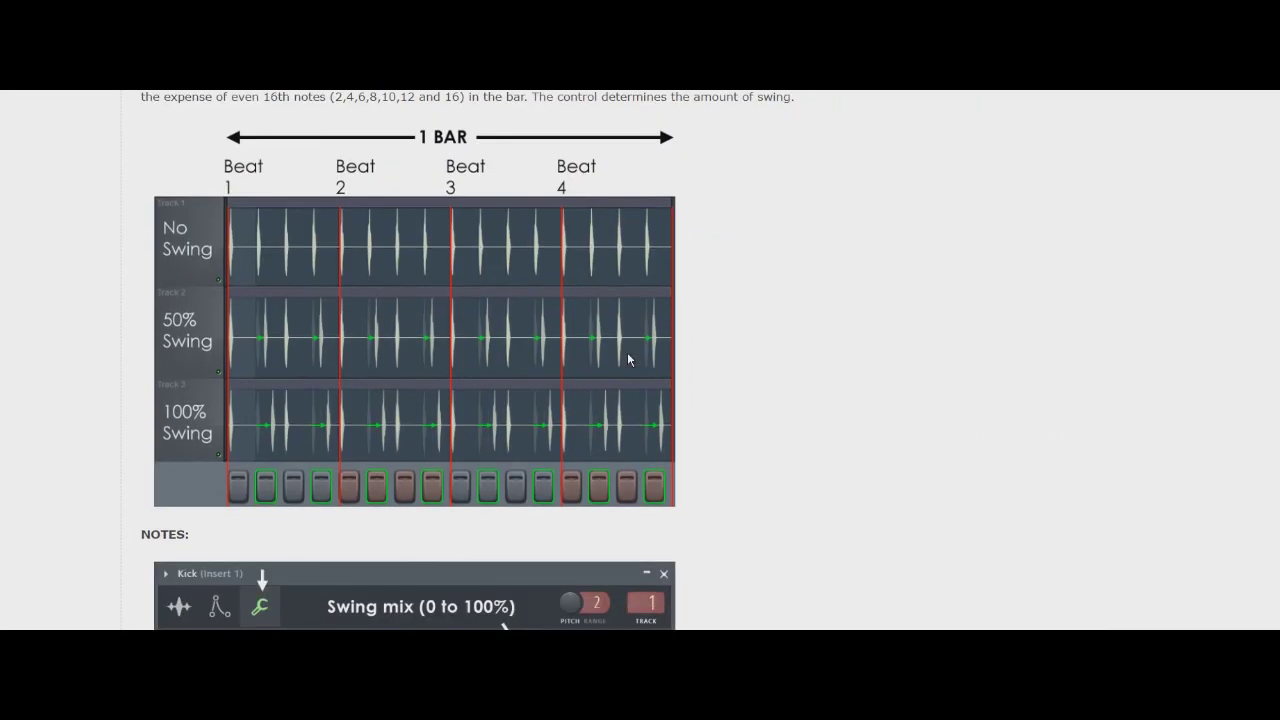
scroll(660, 356, "down", 1)
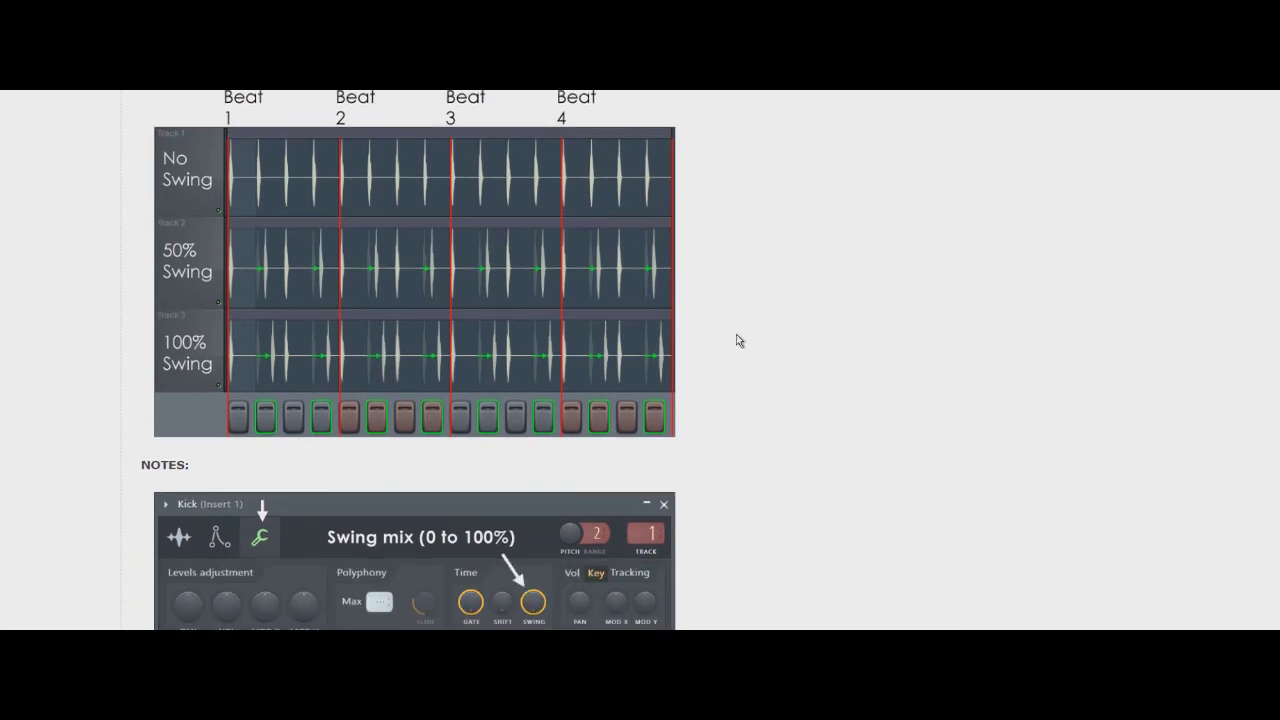
scroll(740, 389, "up", 2)
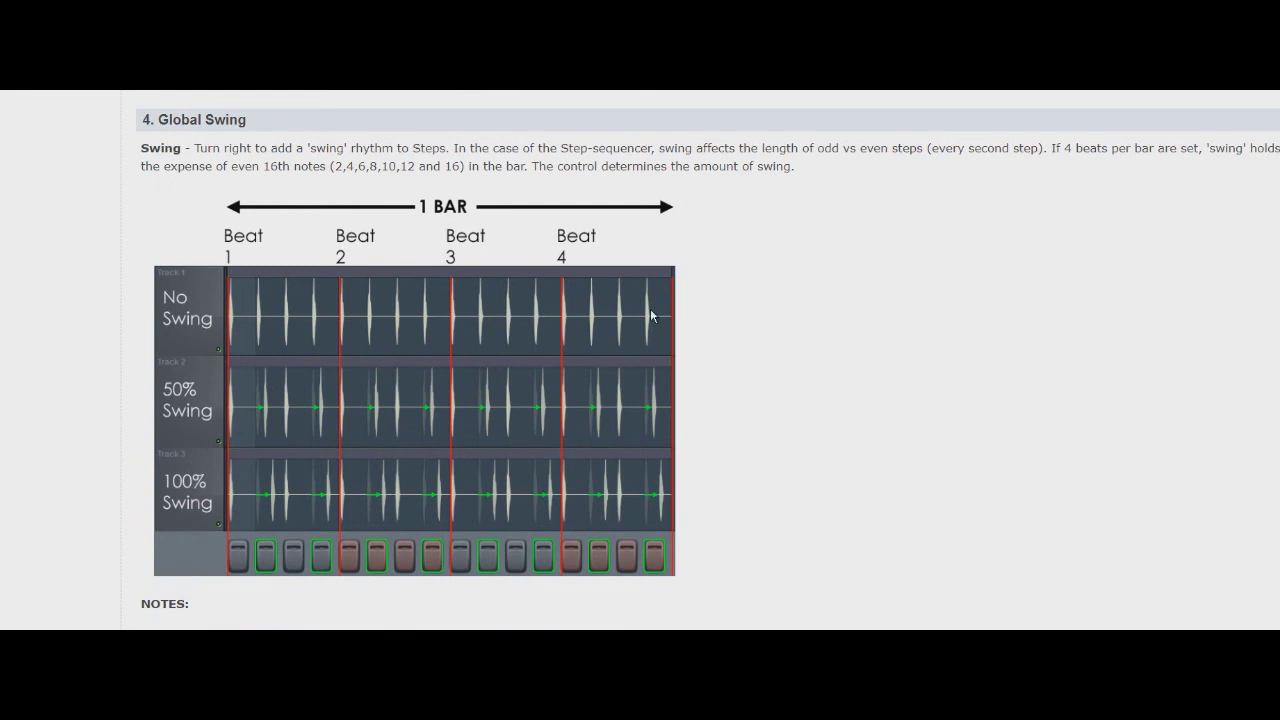
left_click_drag(257, 121, 158, 120)
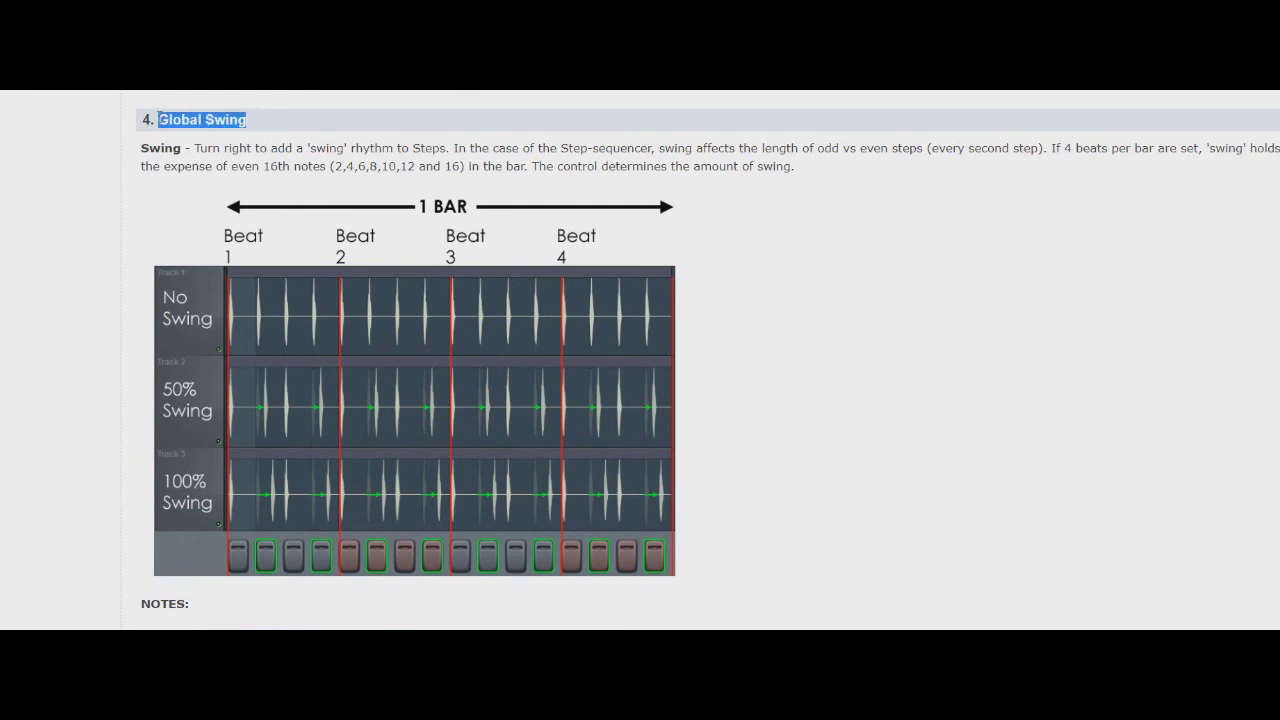
left_click(918, 350)
scroll(757, 355, "down", 2)
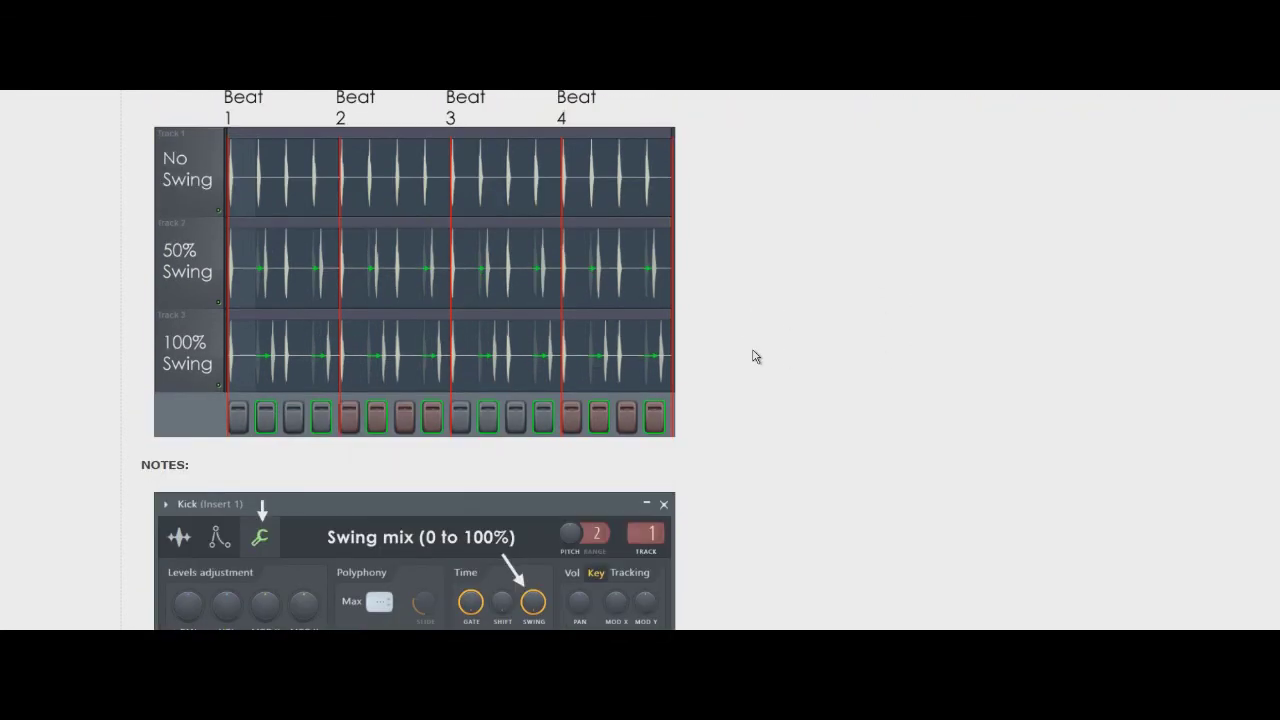